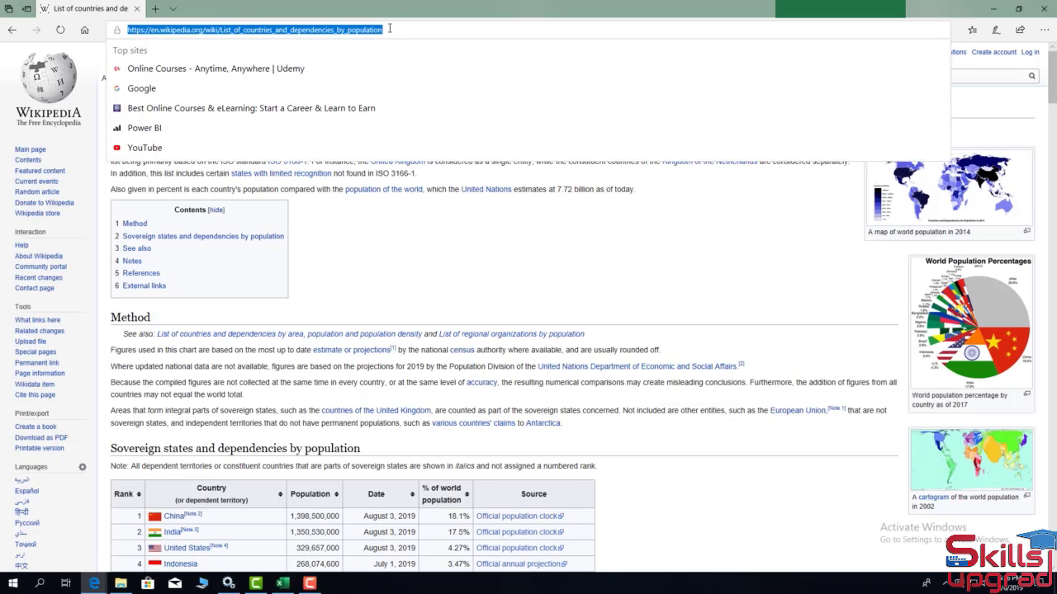
# Switch to Excel and start a web data import using the copied Wikipedia URL for List of countries and dependencies by population.
pyautogui.click(282, 583)
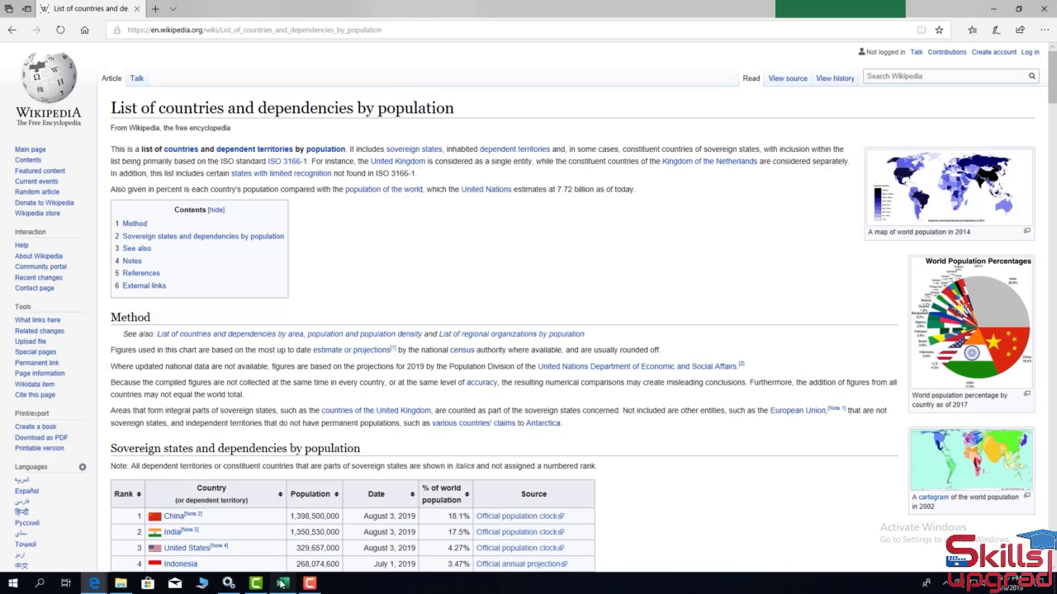
pyautogui.click(213, 29)
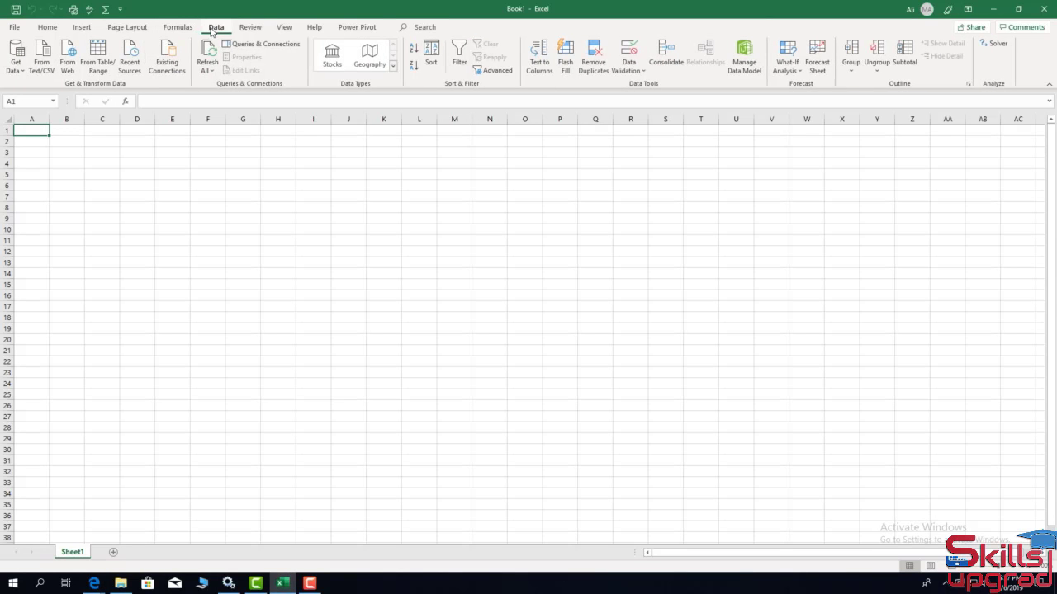
pyautogui.click(68, 73)
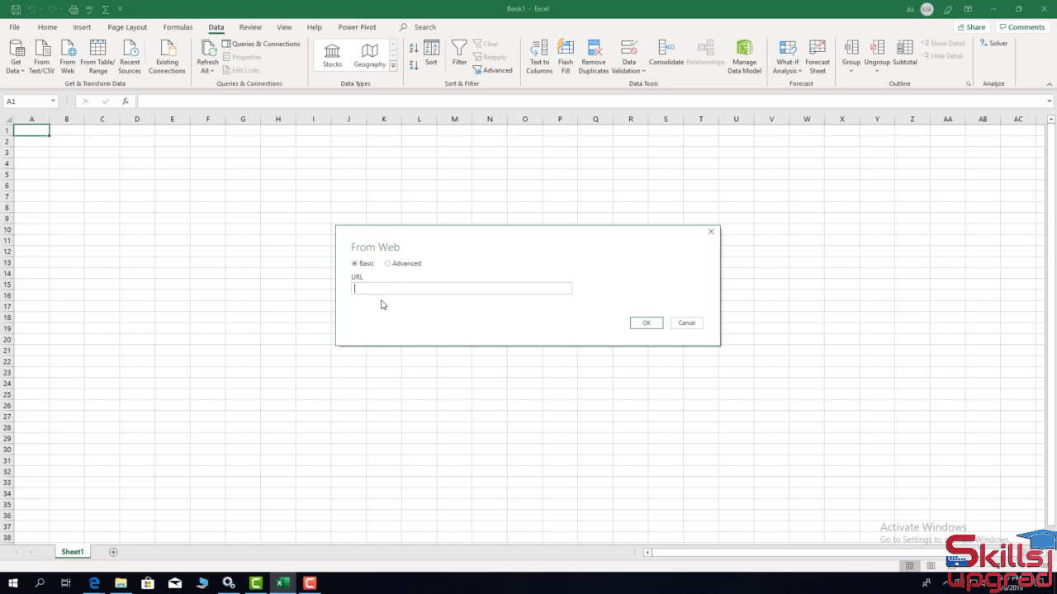
pyautogui.click(382, 290)
pyautogui.rightClick(382, 290)
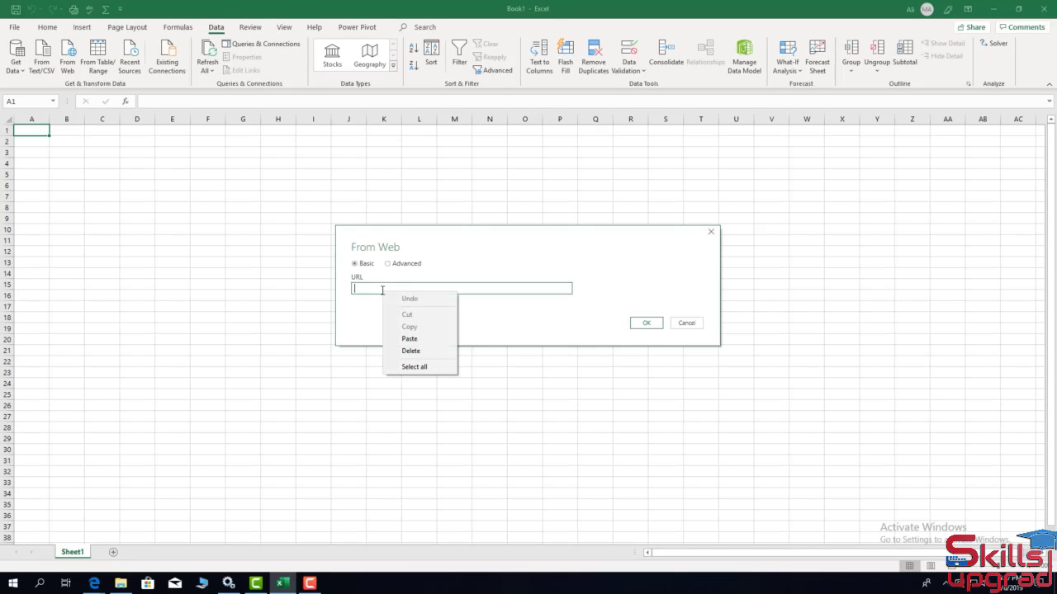
pyautogui.click(407, 341)
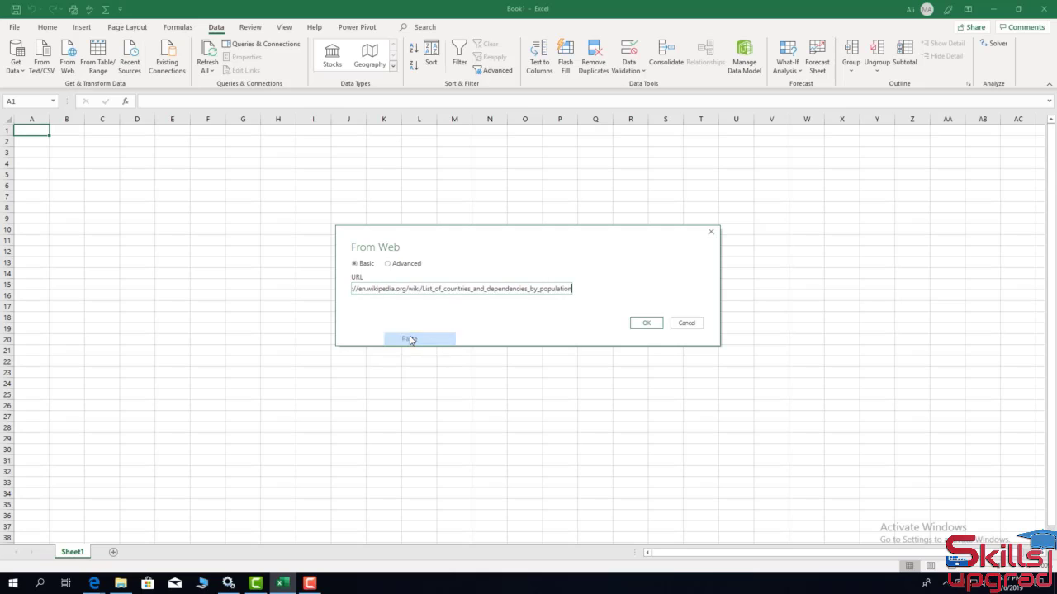
pyautogui.click(652, 322)
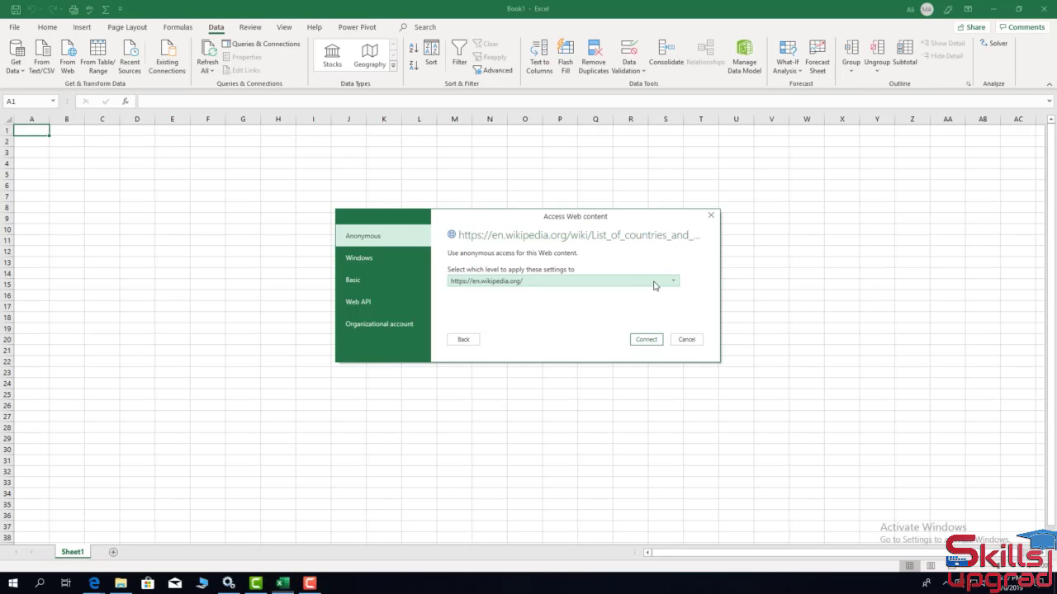
# Apply anonymous access at the level of the full Wikipedia page URL and connect to it.
pyautogui.click(654, 285)
pyautogui.click(659, 316)
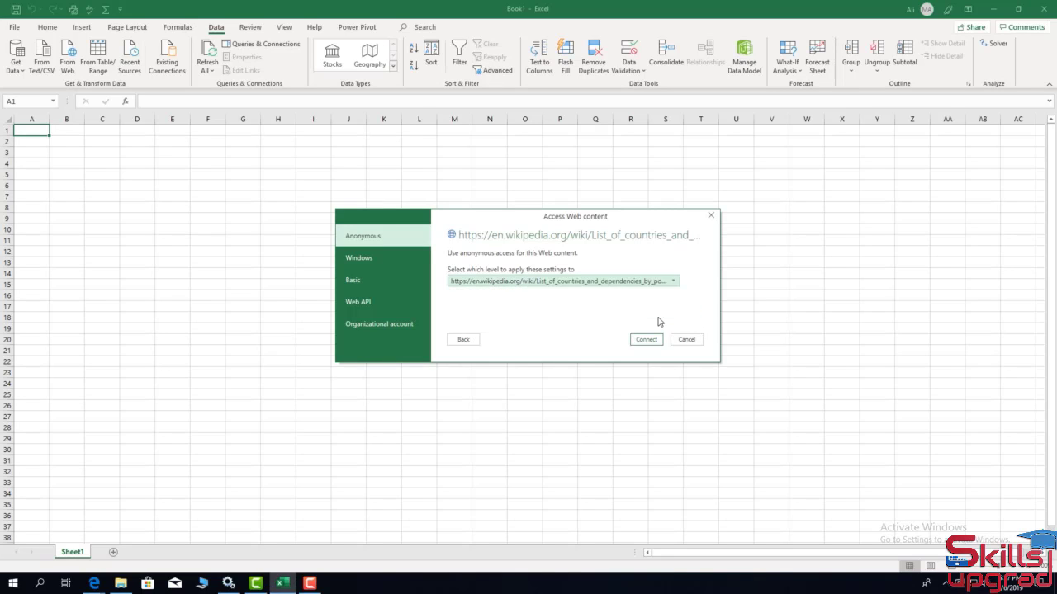
pyautogui.click(647, 340)
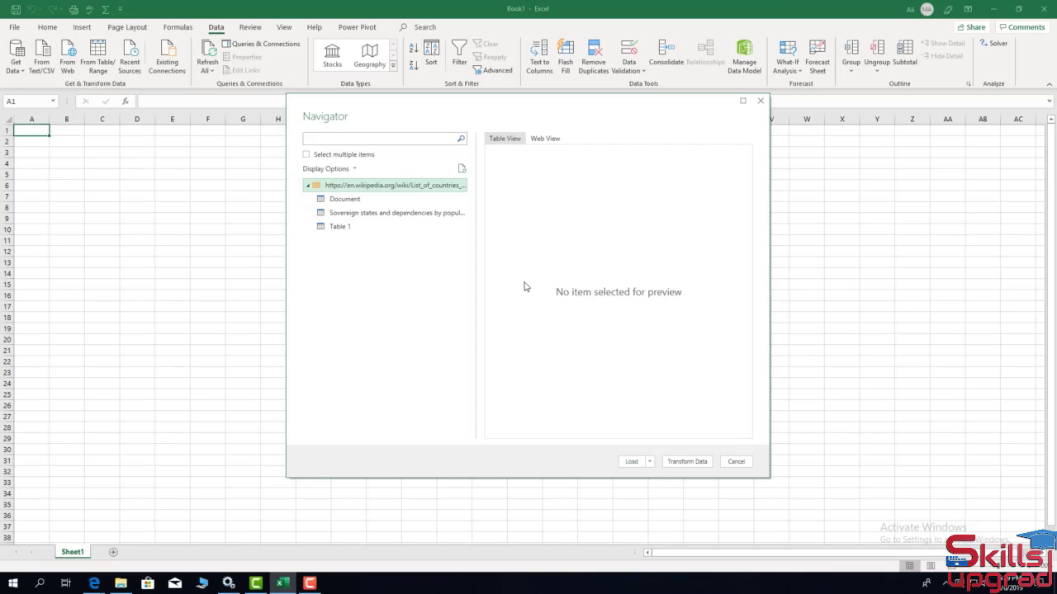
# Preview the page's available tables and open Sovereign states and dependencies by population for transformation.
pyautogui.click(345, 202)
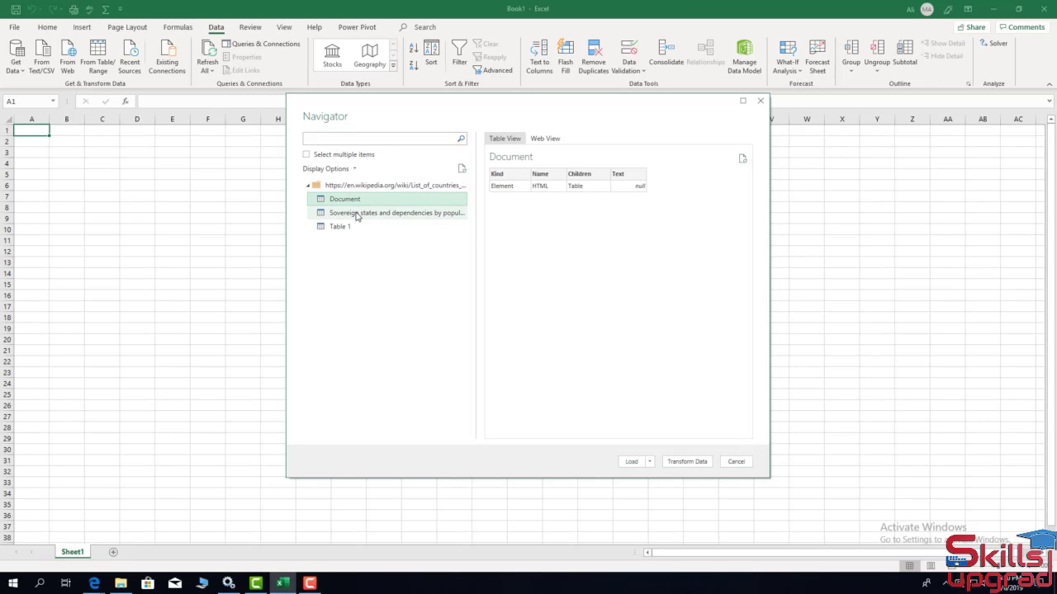
pyautogui.click(354, 214)
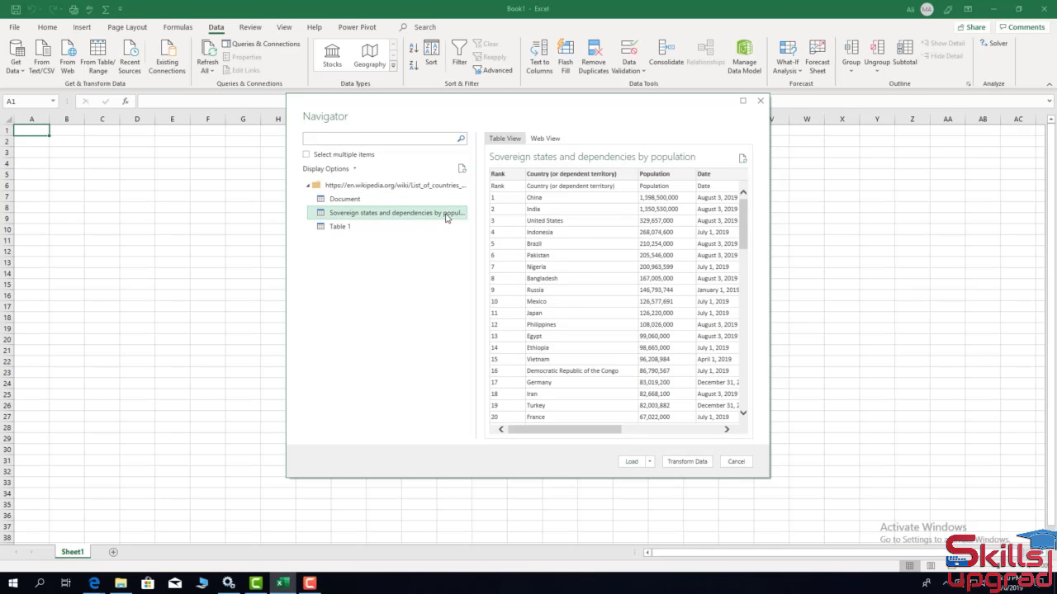
pyautogui.click(342, 232)
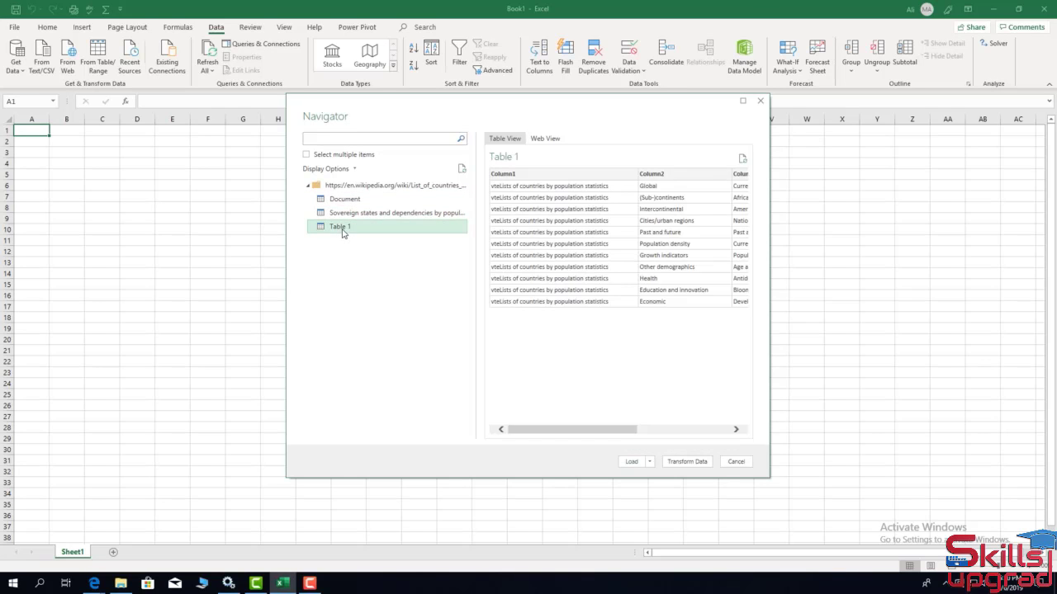
pyautogui.click(355, 214)
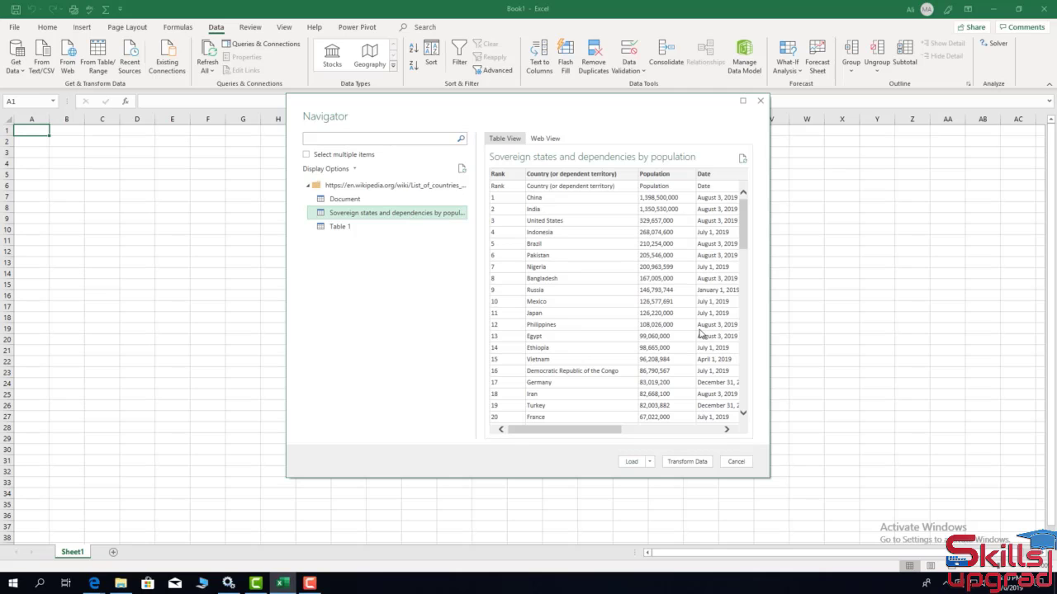
pyautogui.click(688, 461)
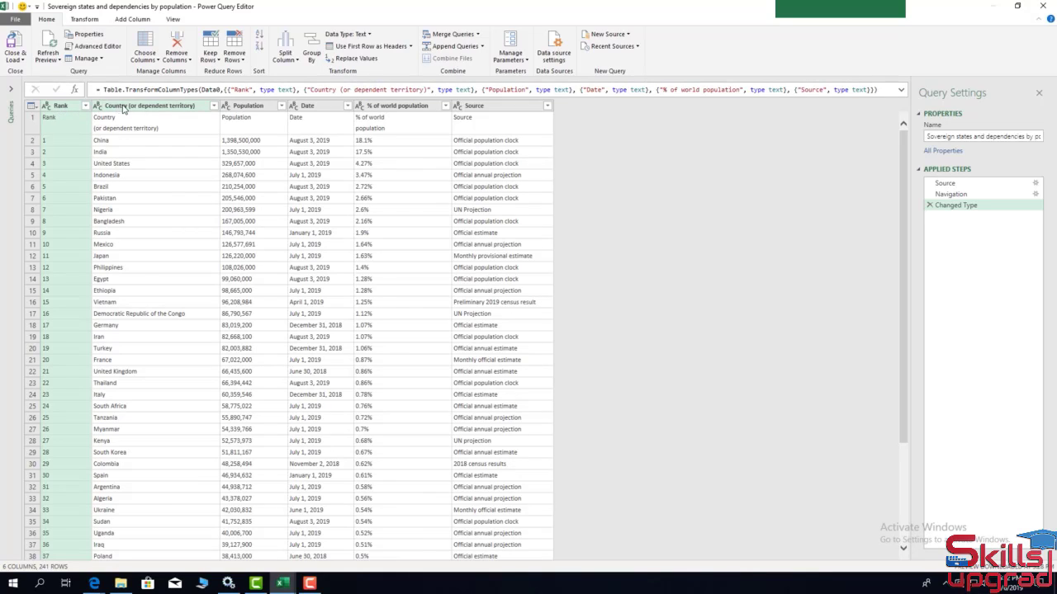
# Use the first row of the query table as column headers.
pyautogui.click(31, 106)
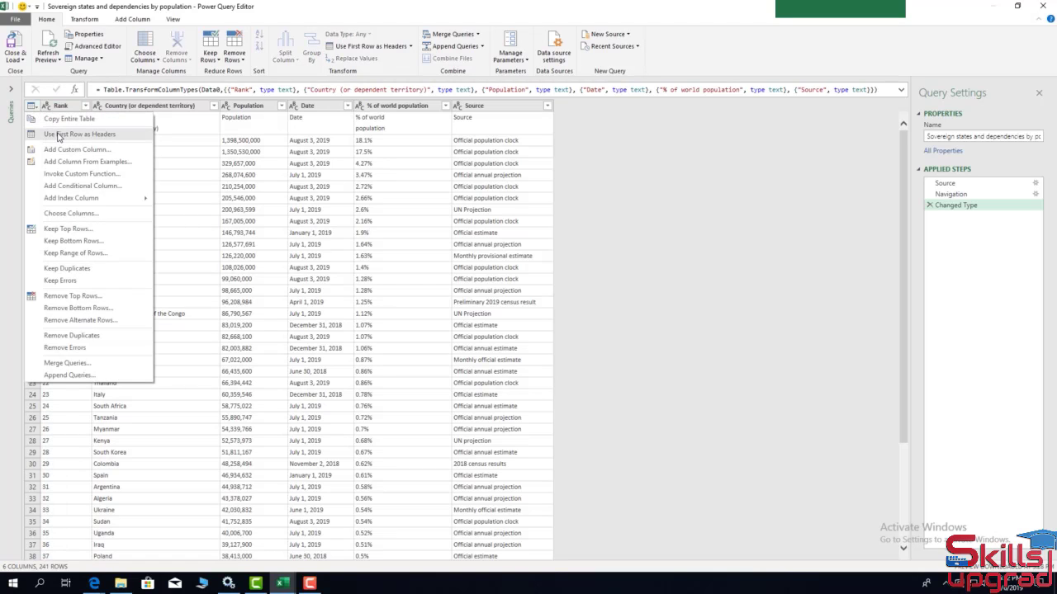
pyautogui.click(58, 135)
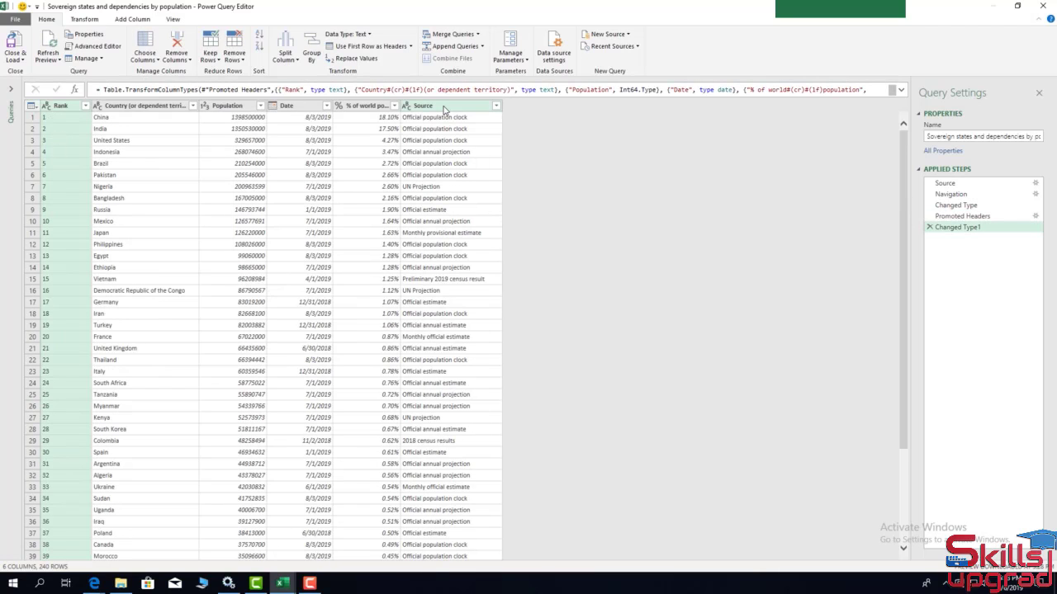
# Remove the Source column and widen the % of world population column to fit its full header.
pyautogui.click(443, 109)
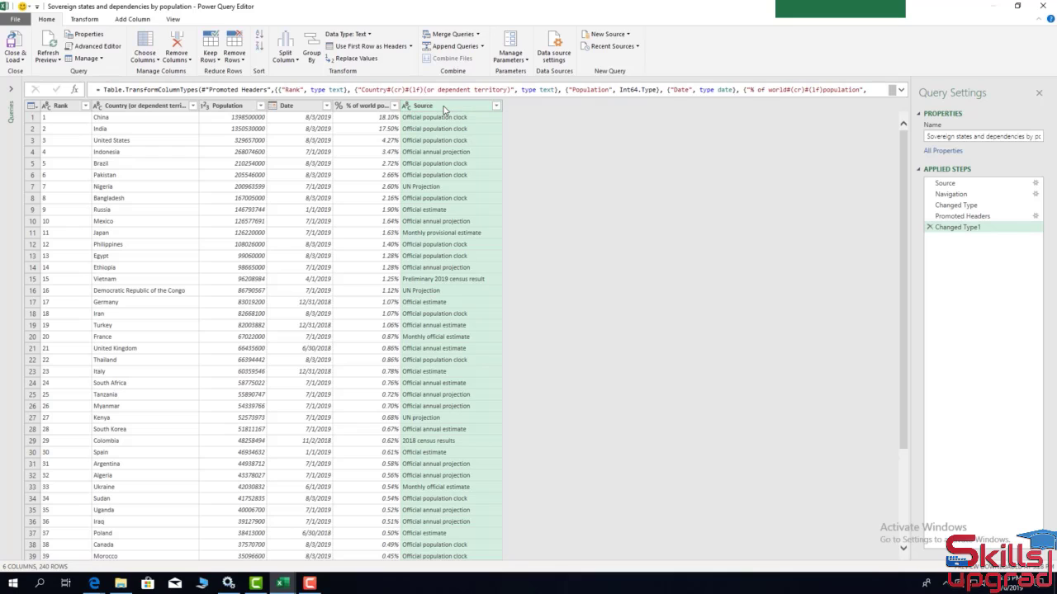
pyautogui.rightClick(444, 109)
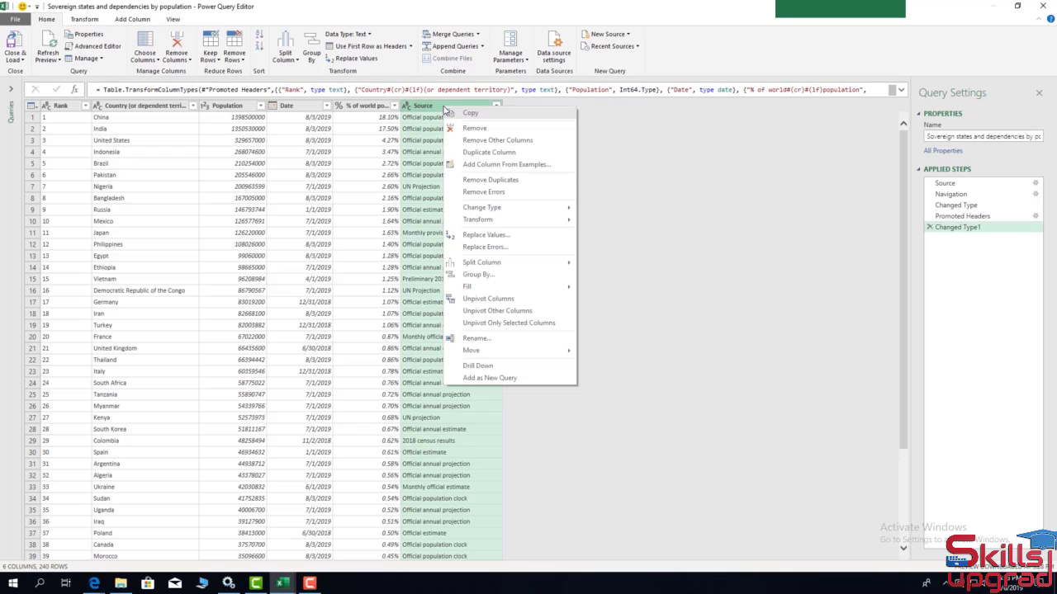
pyautogui.click(459, 129)
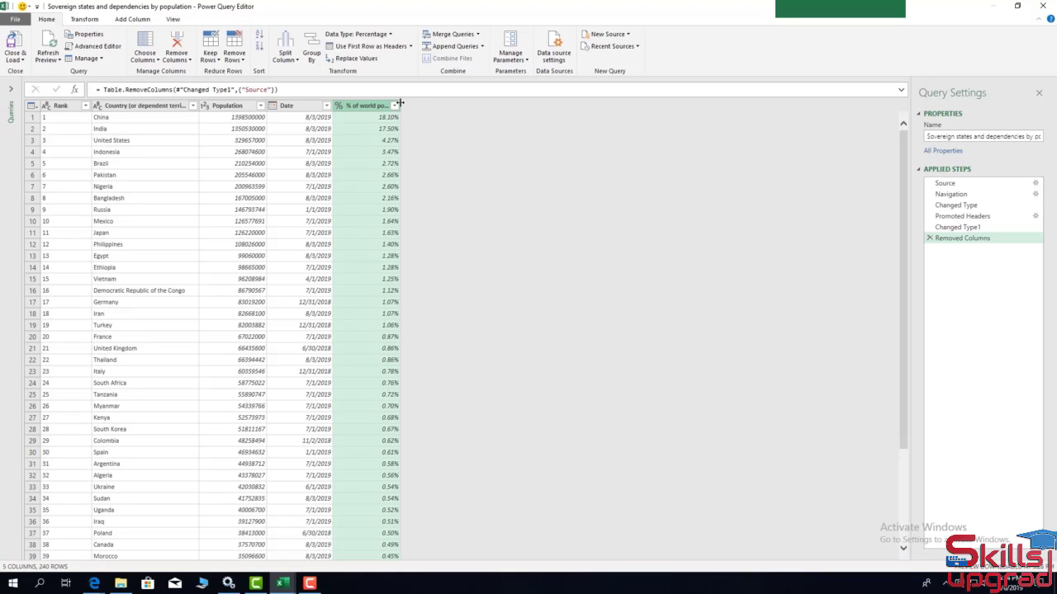
pyautogui.moveTo(400, 105); pyautogui.dragTo(438, 104)
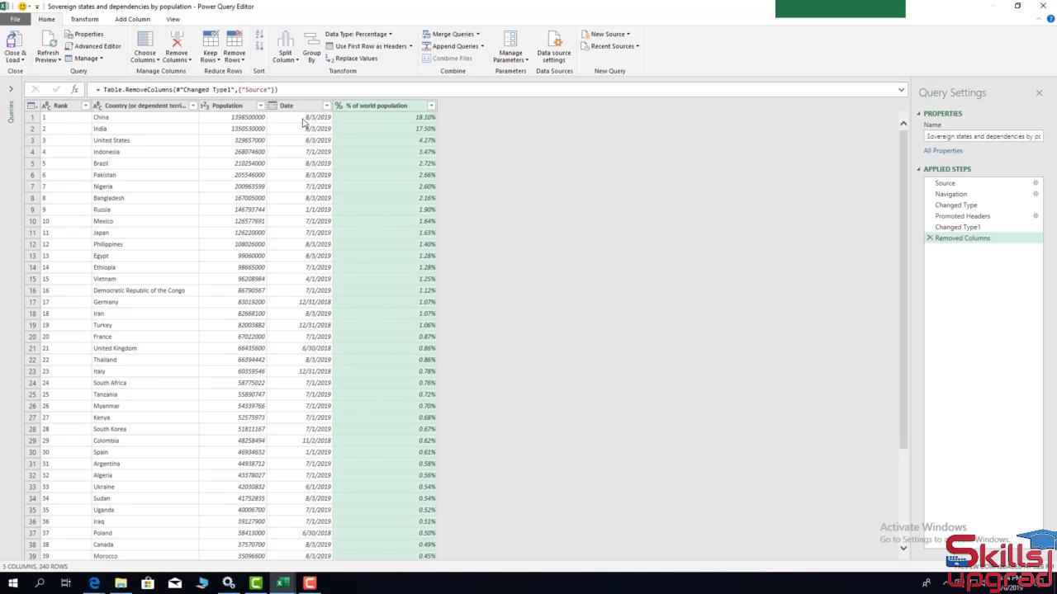
# Rename the Country (or dependent territory) column to Country.
pyautogui.click(163, 107)
pyautogui.rightClick(162, 107)
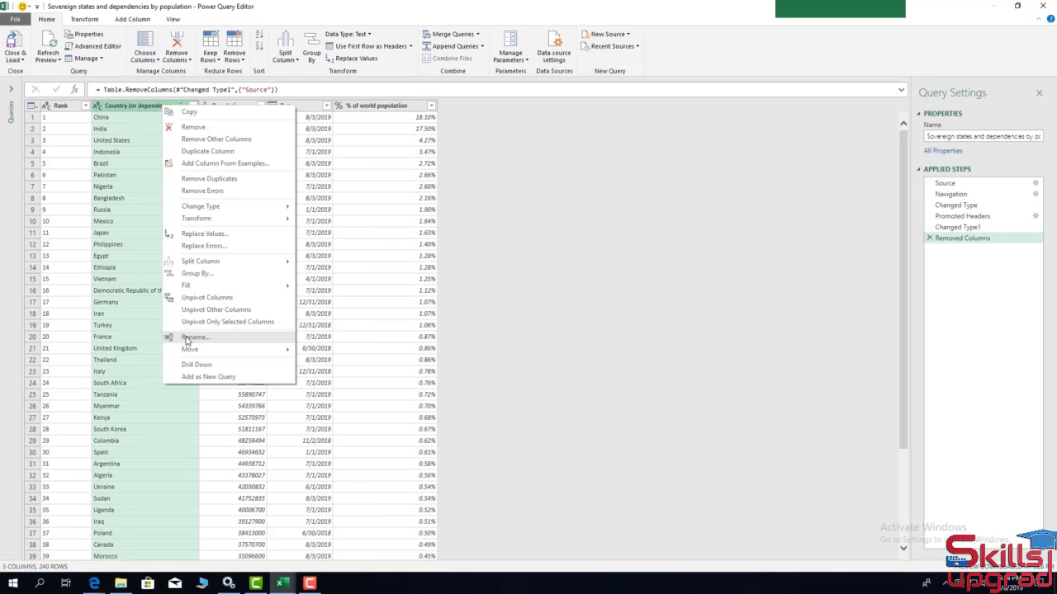
pyautogui.click(195, 338)
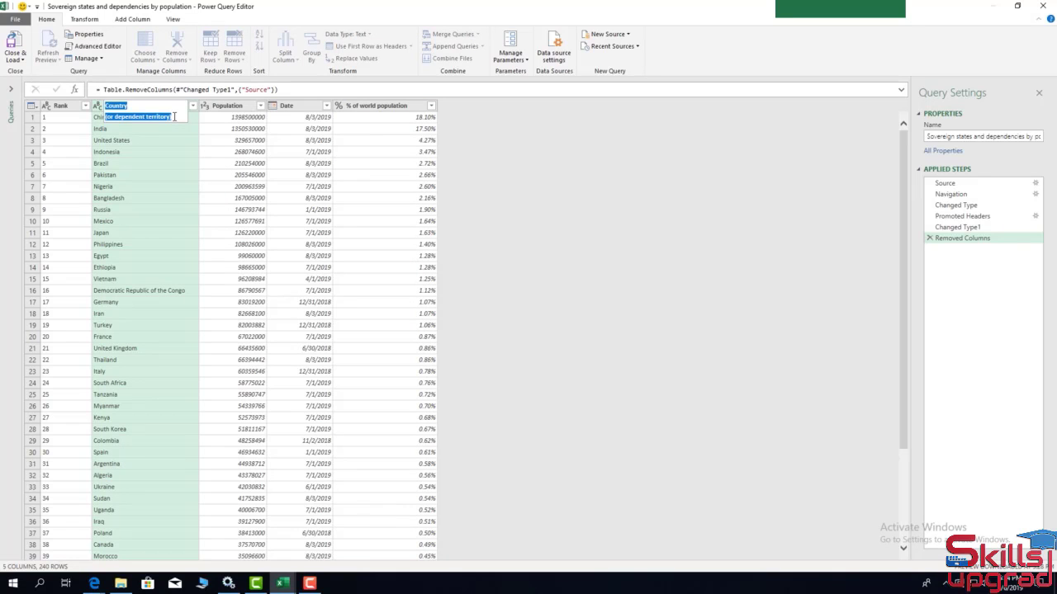
pyautogui.moveTo(174, 116); pyautogui.dragTo(114, 116)
pyautogui.press('BackSpace')
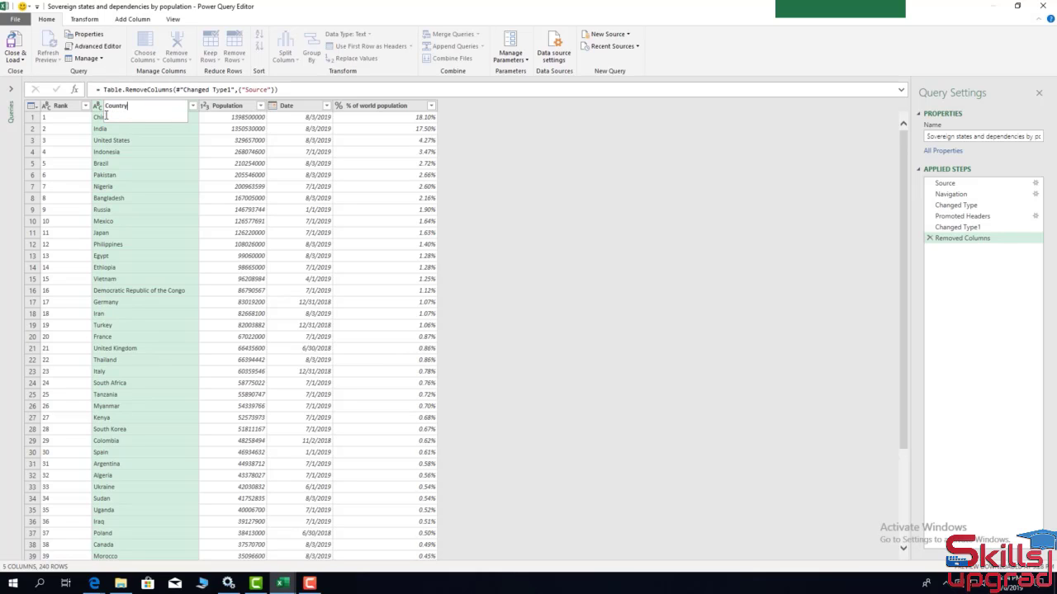
pyautogui.press('Return')
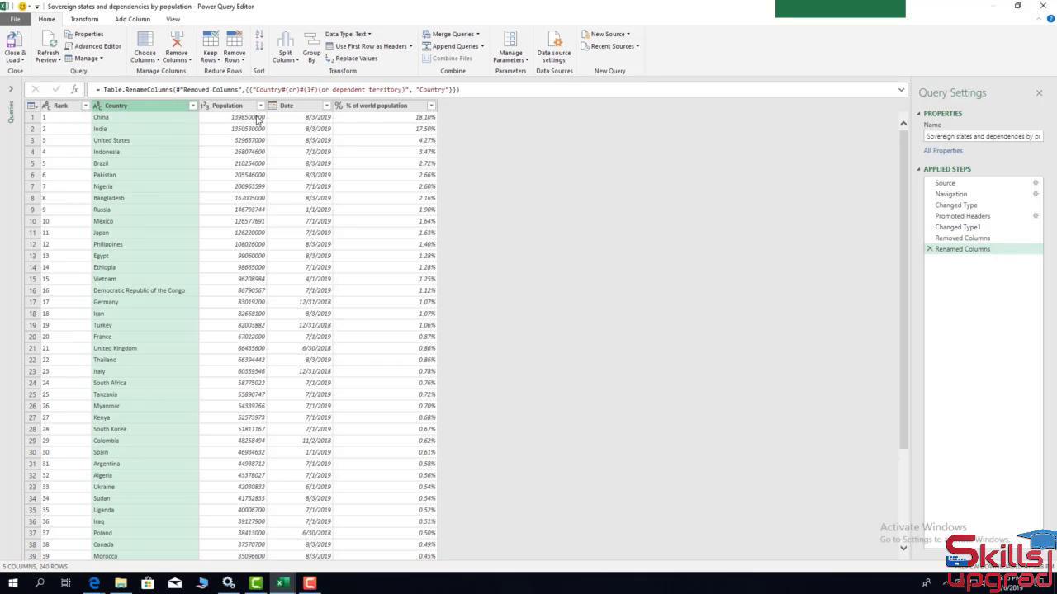
# Move the % of world population column two positions left so it sits between Country and Population.
pyautogui.rightClick(354, 108)
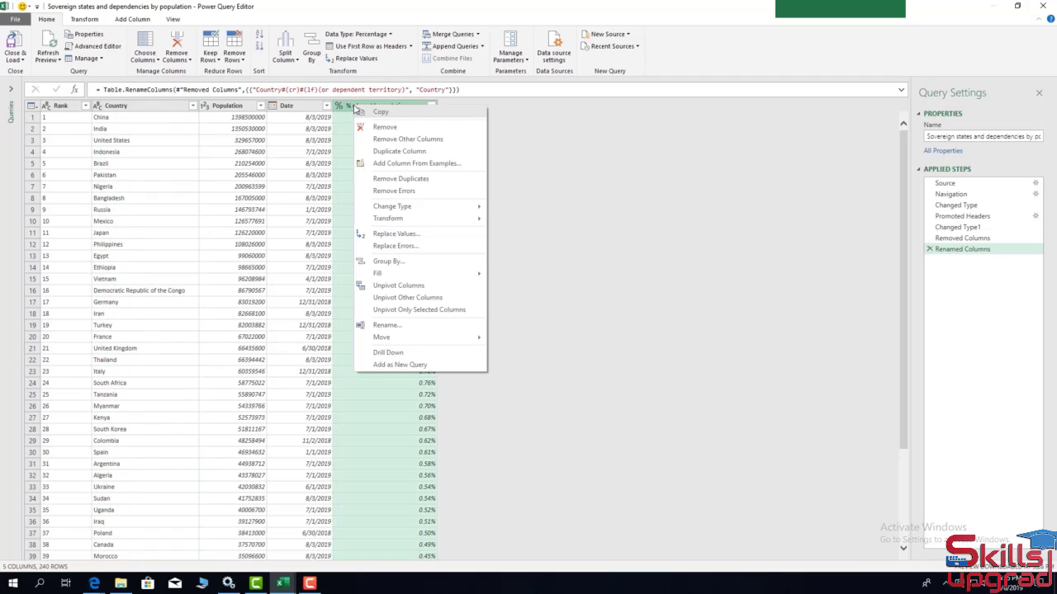
pyautogui.moveTo(434, 338)
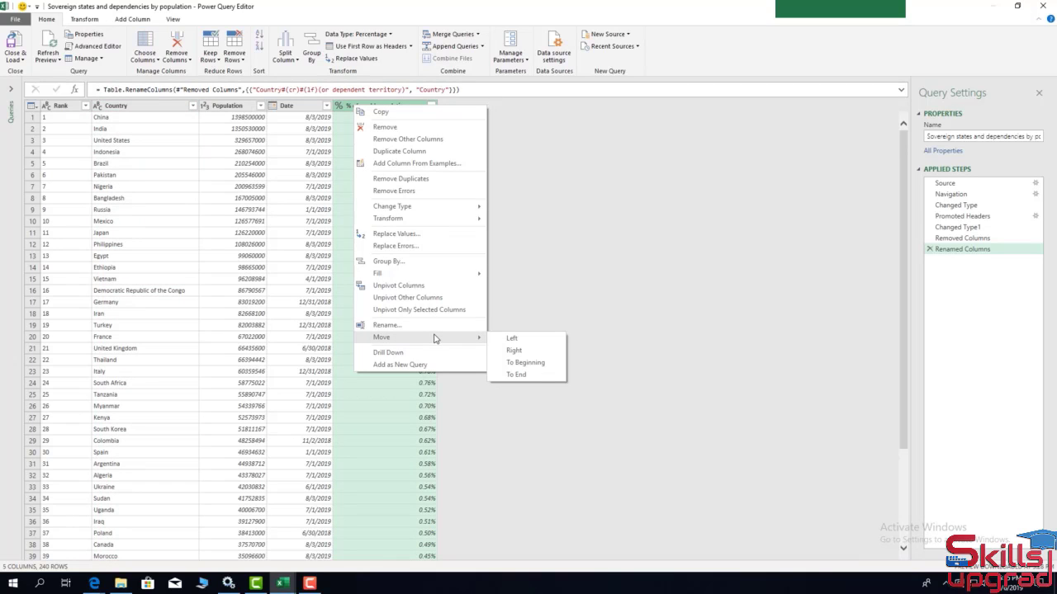
pyautogui.click(511, 339)
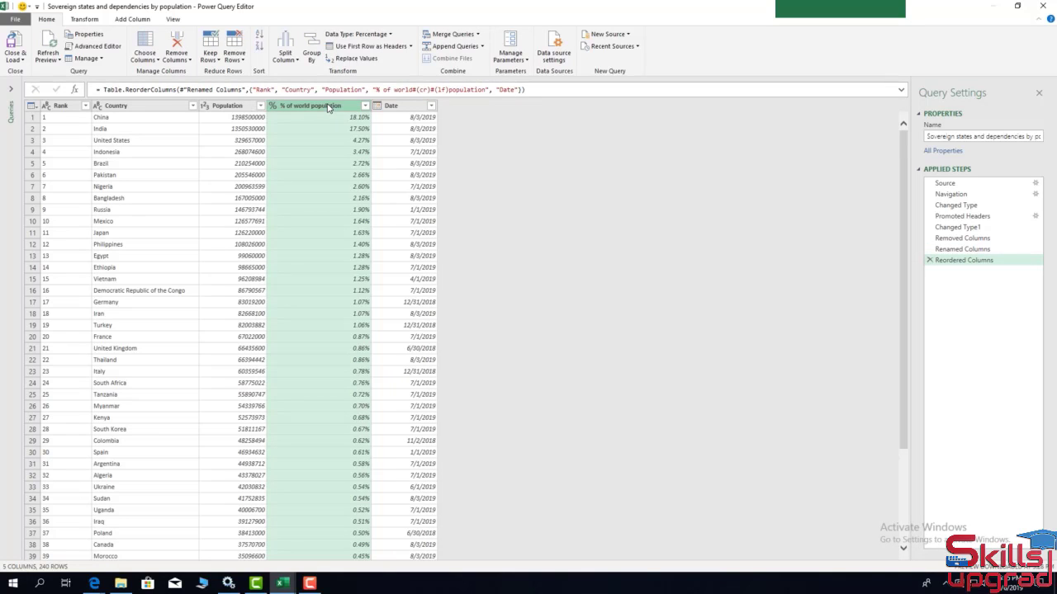
pyautogui.rightClick(328, 107)
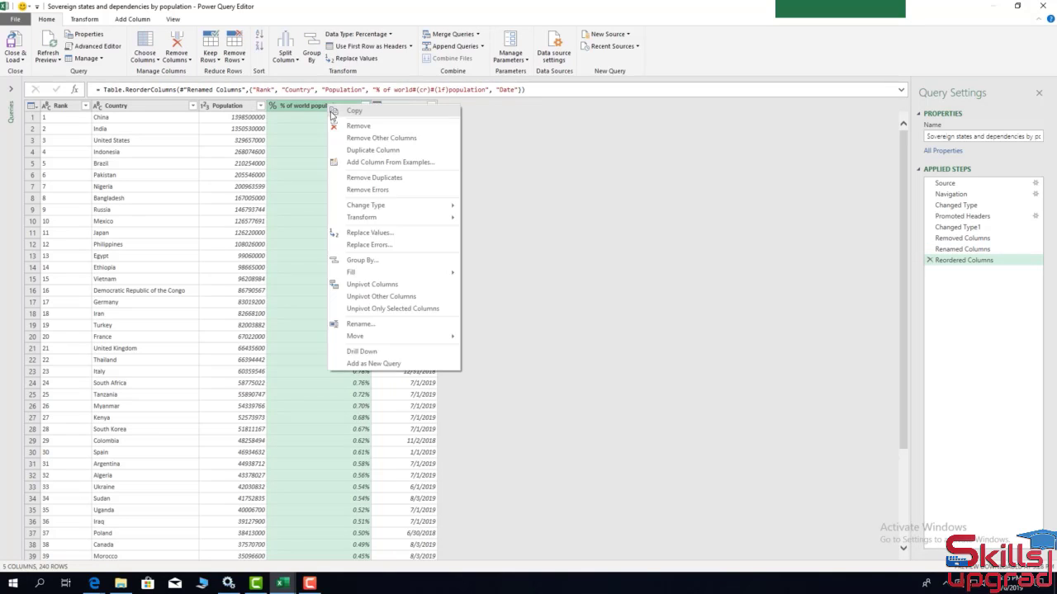
pyautogui.moveTo(353, 338)
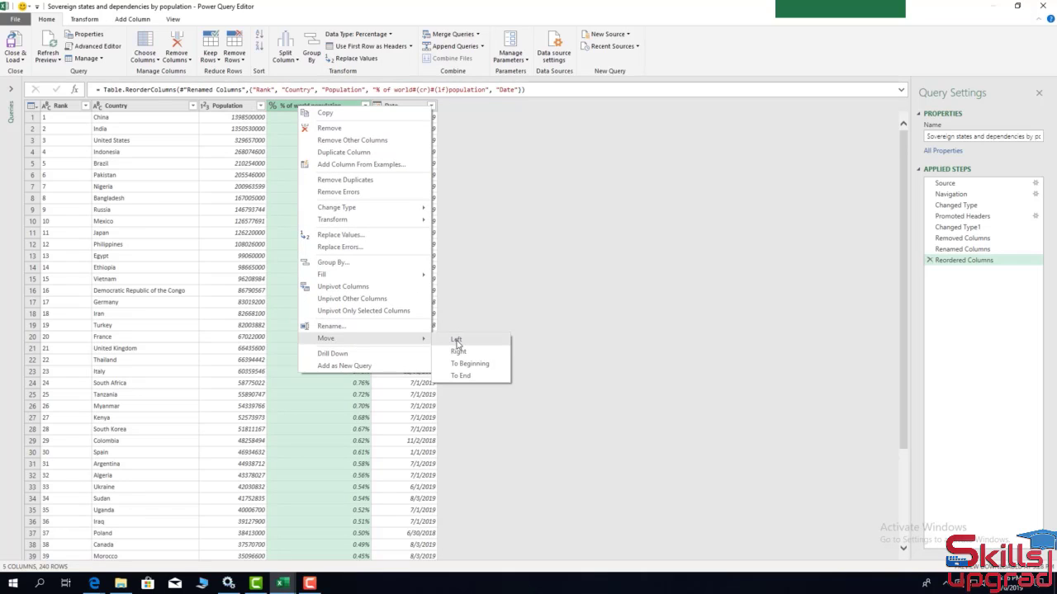
pyautogui.click(456, 341)
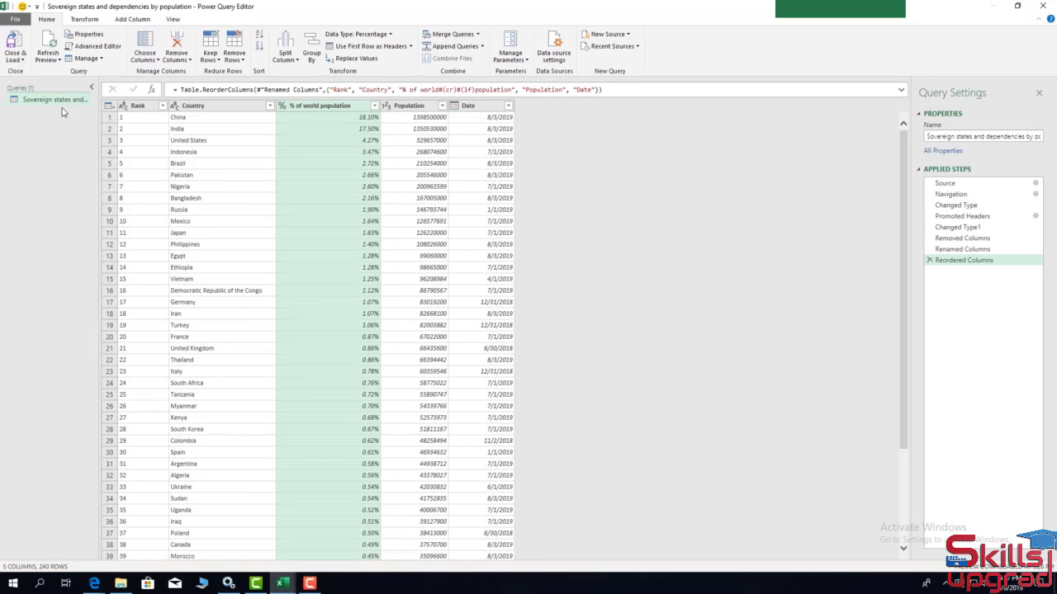
# Rename the query as Country.
pyautogui.rightClick(64, 101)
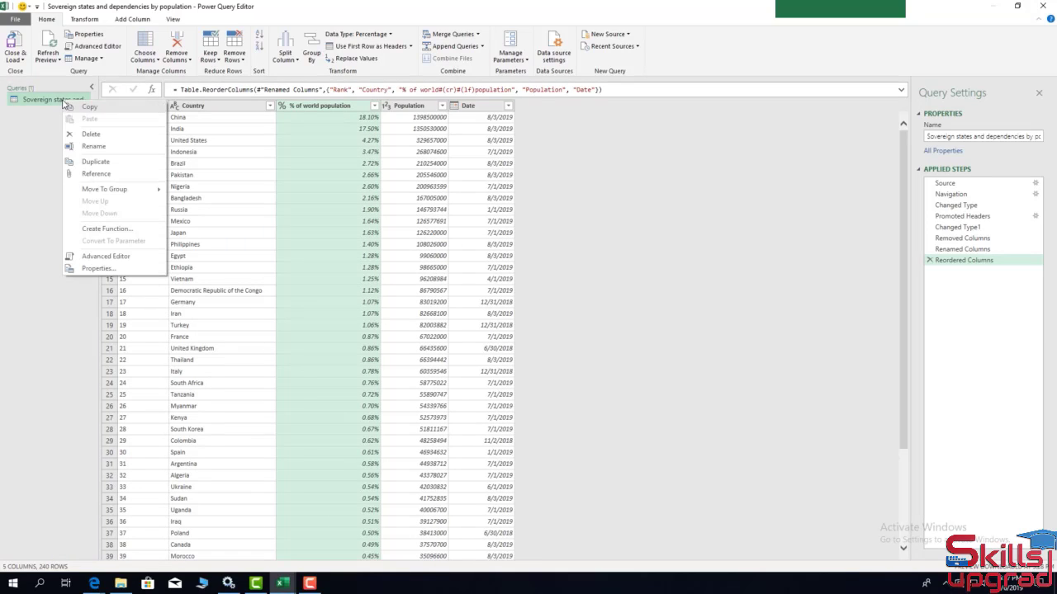
pyautogui.click(94, 147)
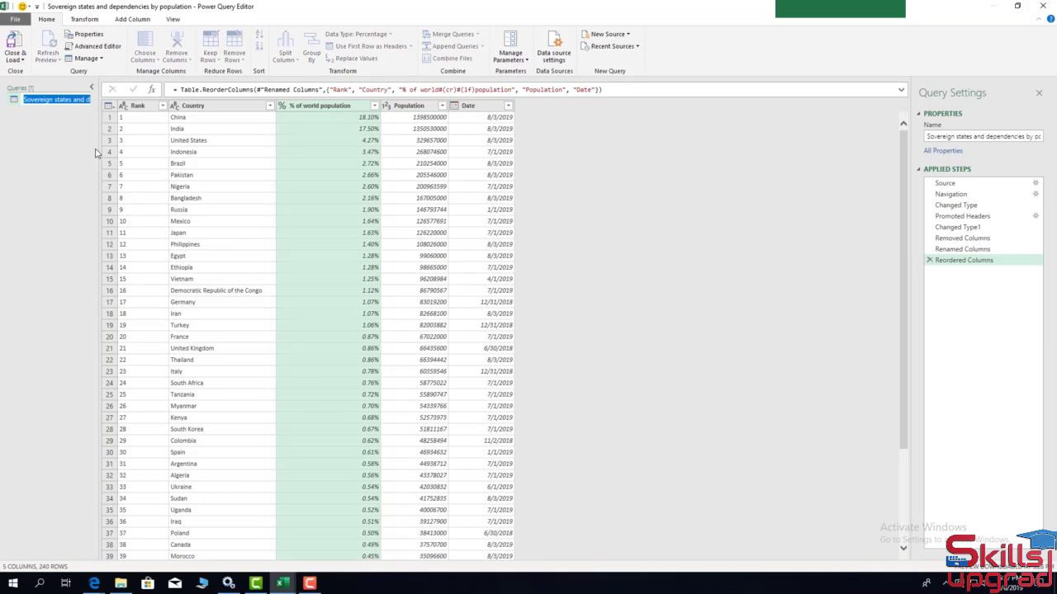
pyautogui.write('Country')
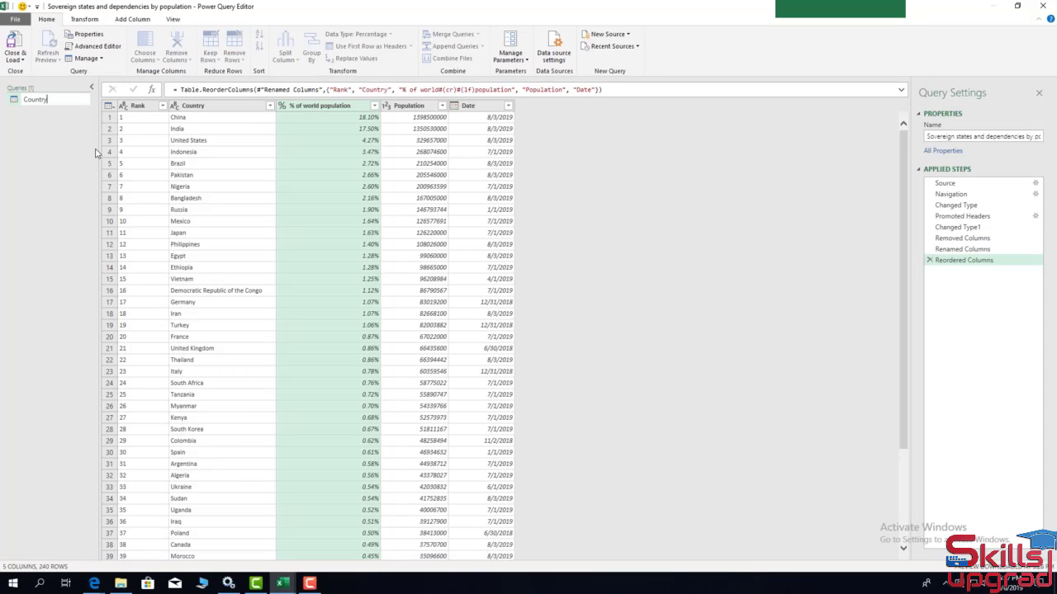
pyautogui.press('Return')
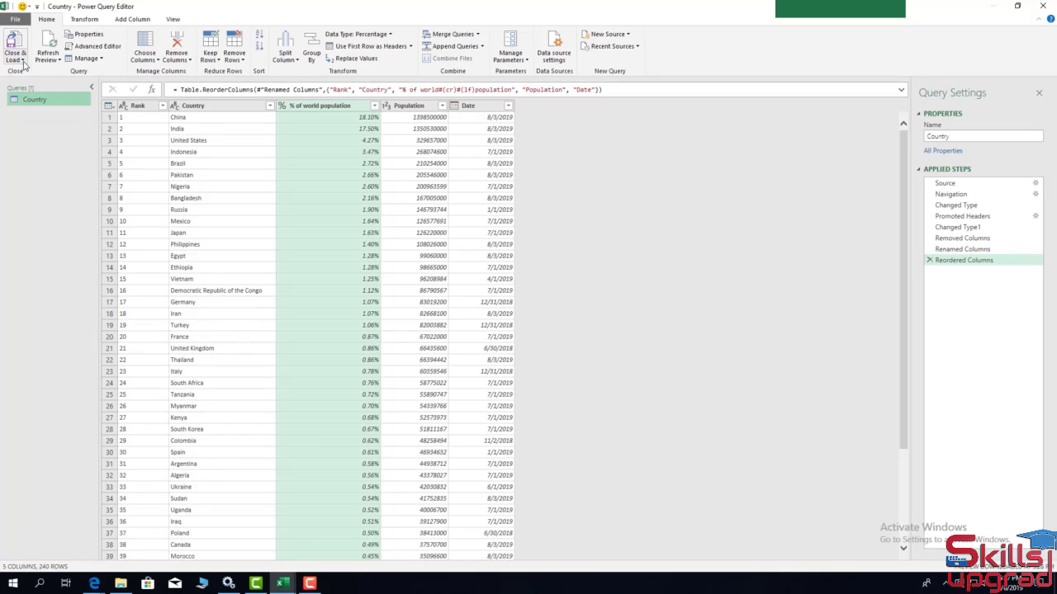
# Load the Country query as a connection only and add its data to the Data Model.
pyautogui.click(24, 66)
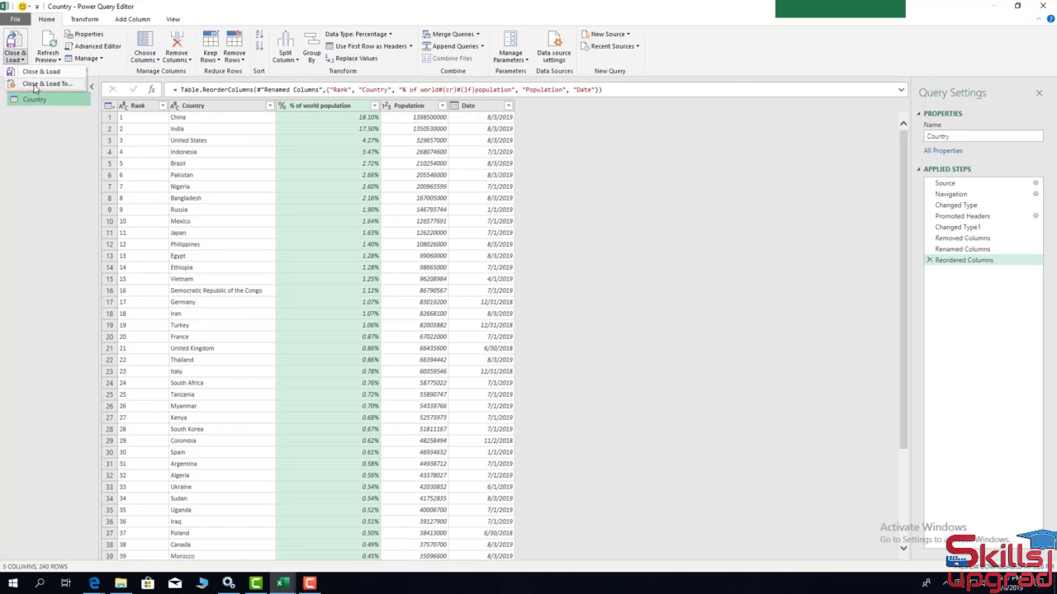
pyautogui.click(33, 85)
pyautogui.click(472, 256)
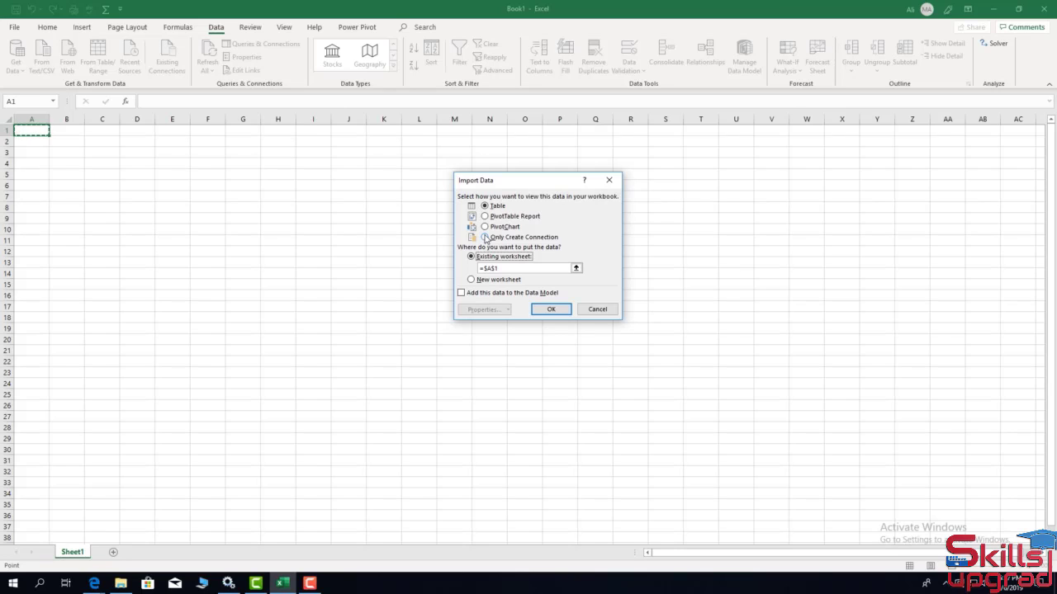
pyautogui.click(486, 238)
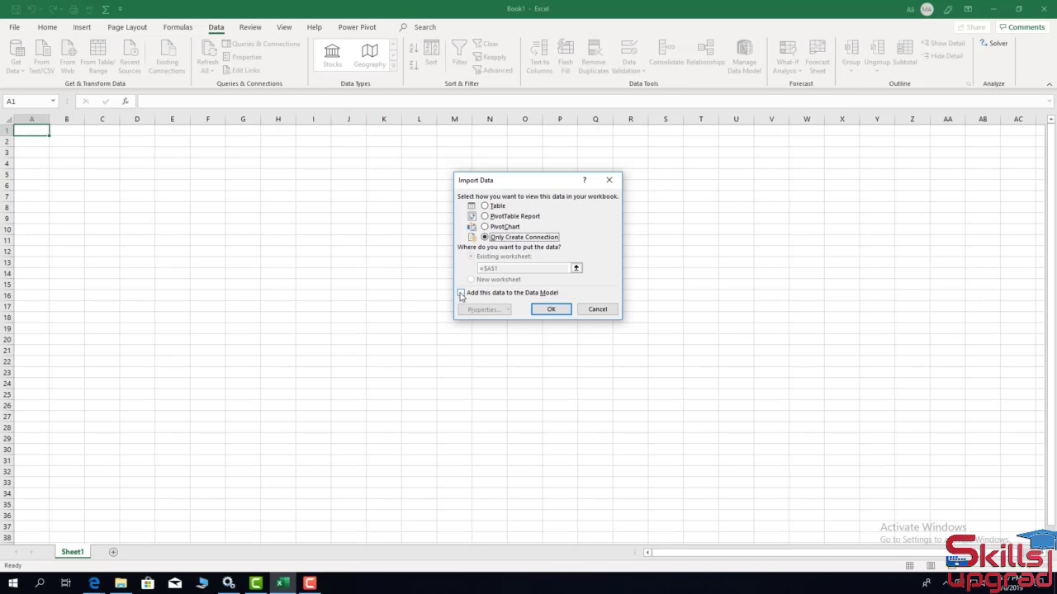
pyautogui.click(461, 294)
pyautogui.click(550, 309)
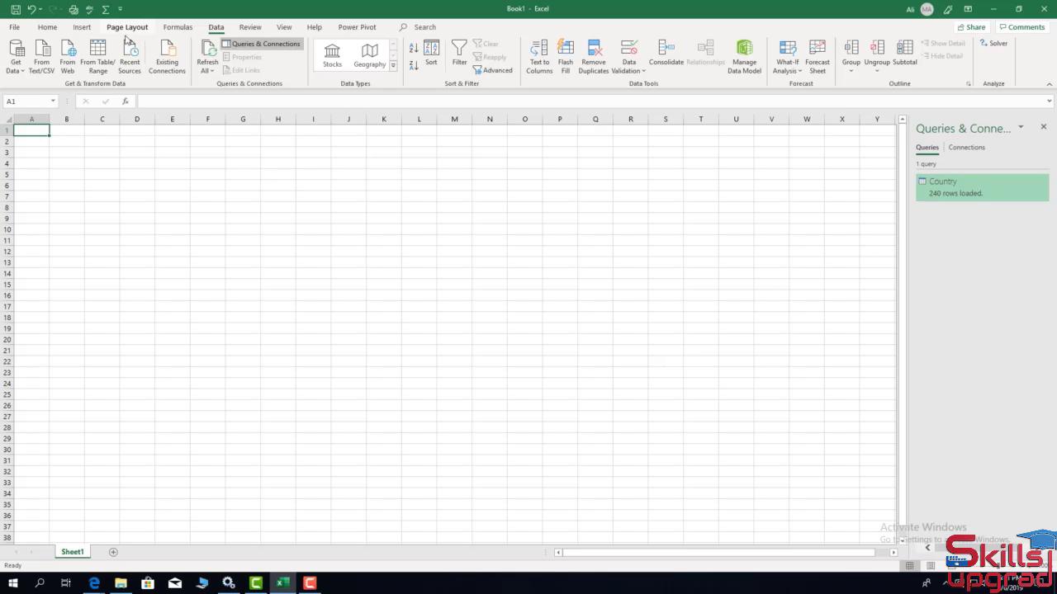
# Open 3D Maps and start a new tour.
pyautogui.click(80, 29)
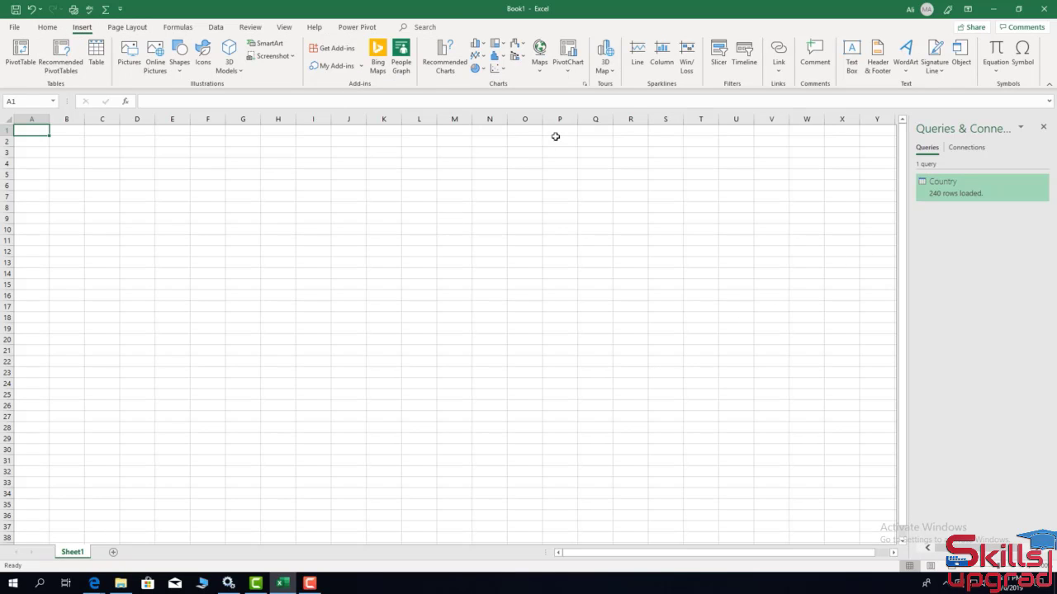
pyautogui.click(605, 62)
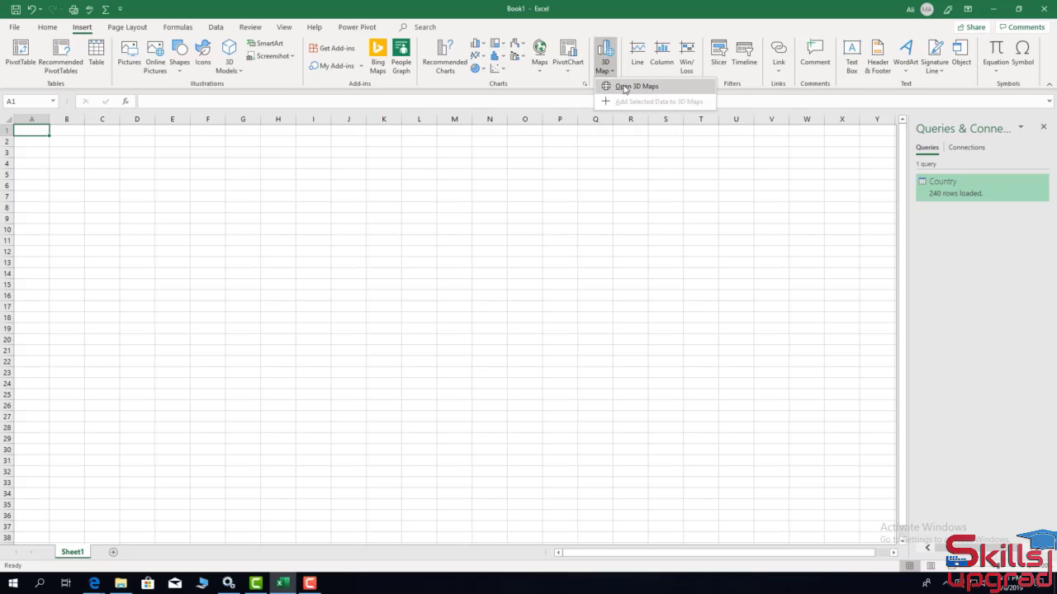
pyautogui.click(632, 87)
pyautogui.click(469, 402)
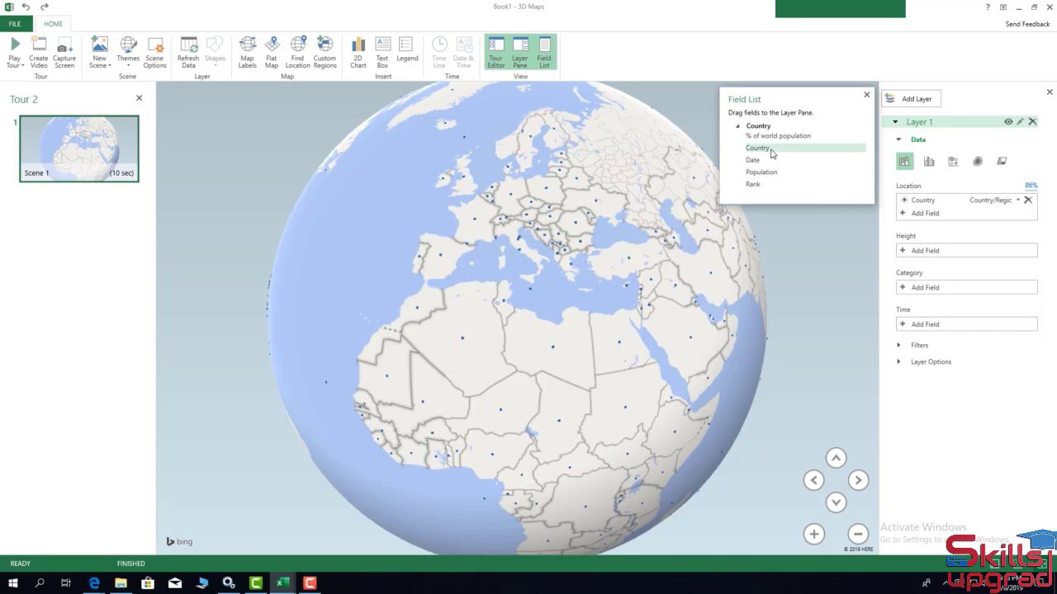
# Set the Population field as the layer's Height and inspect the data card of the Republic of the Congo's bar.
pyautogui.moveTo(772, 176); pyautogui.dragTo(923, 253)
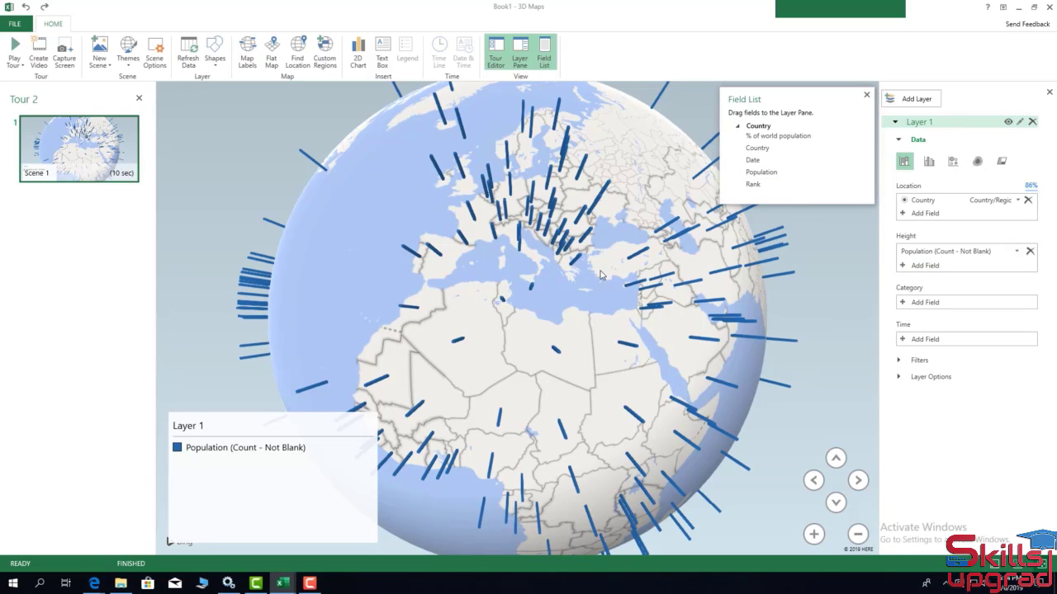
pyautogui.moveTo(595, 328); pyautogui.dragTo(618, 118)
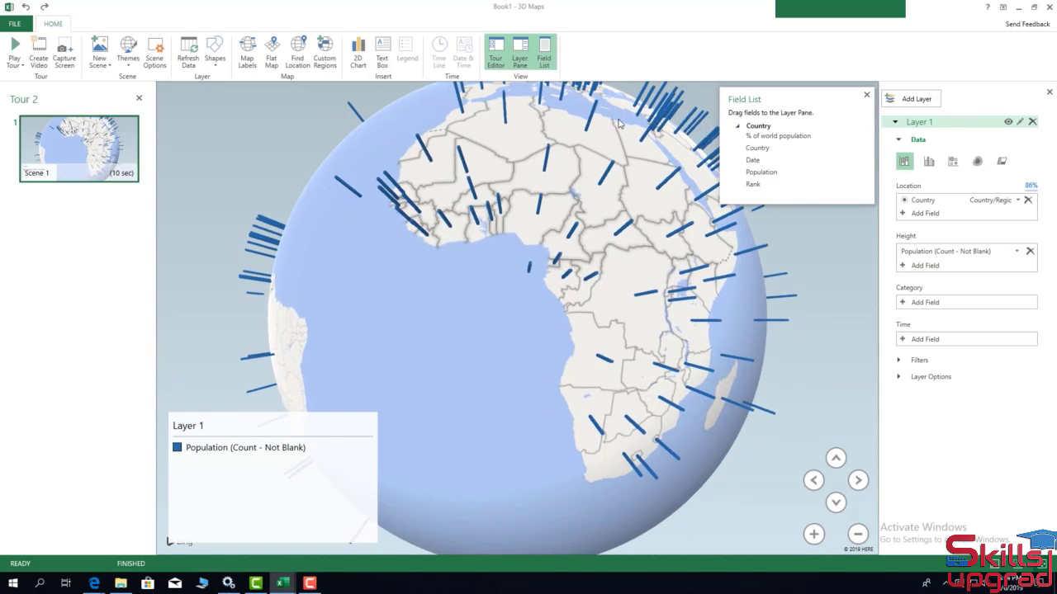
pyautogui.moveTo(596, 306); pyautogui.dragTo(607, 235)
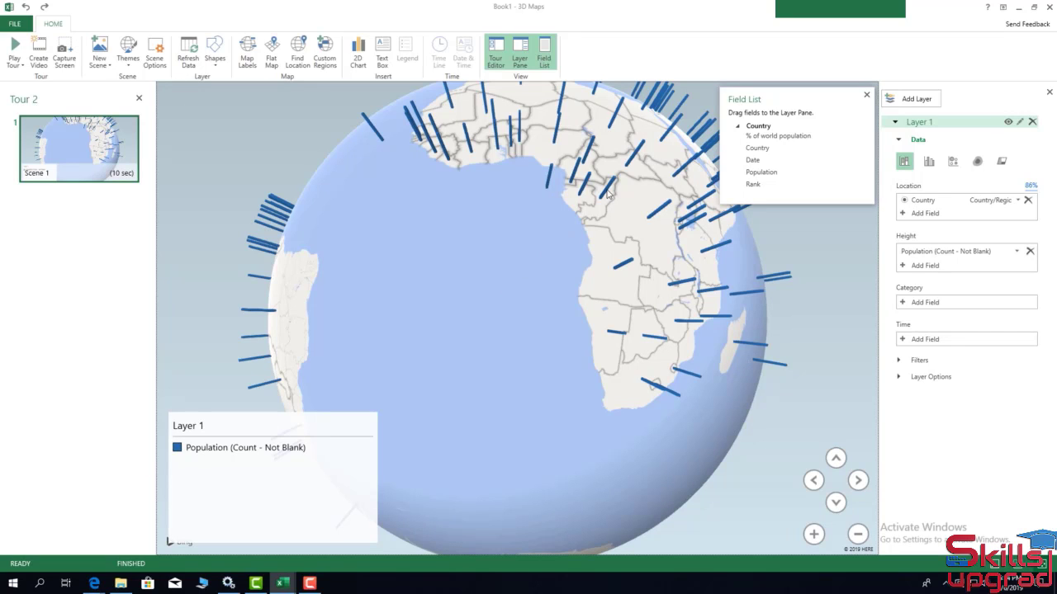
pyautogui.moveTo(608, 195)
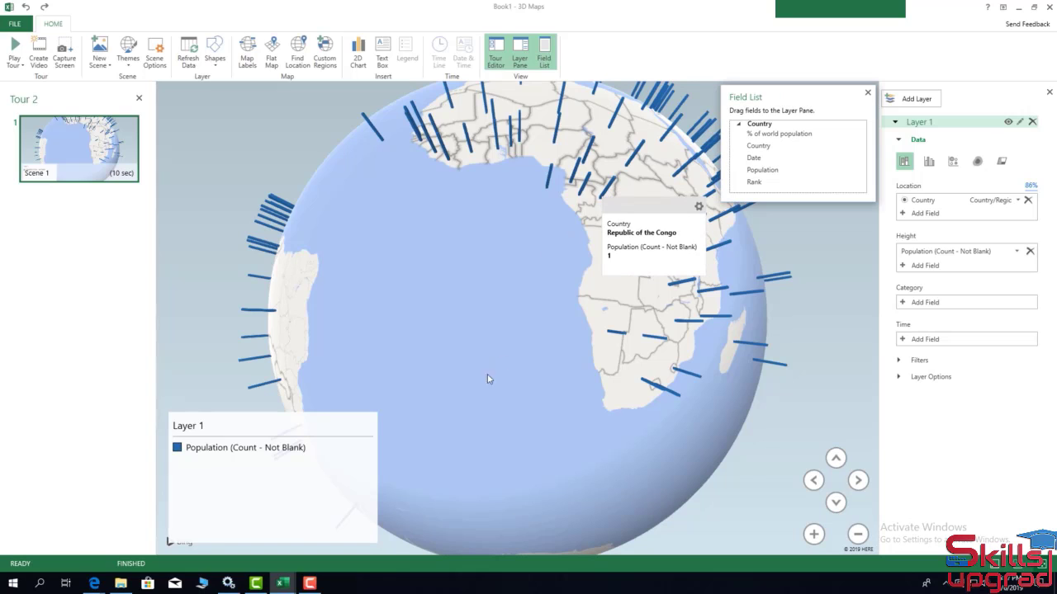
# Remove the Layer 1 legend from the map and move the Field List clear of the globe.
pyautogui.rightClick(321, 428)
pyautogui.click(351, 496)
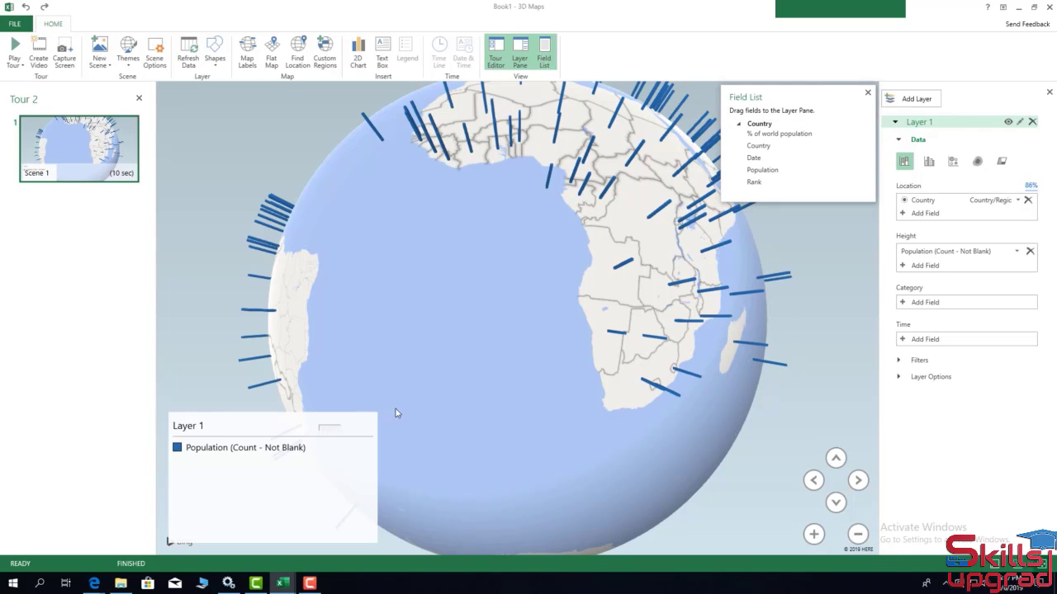
pyautogui.moveTo(793, 93); pyautogui.dragTo(770, 8)
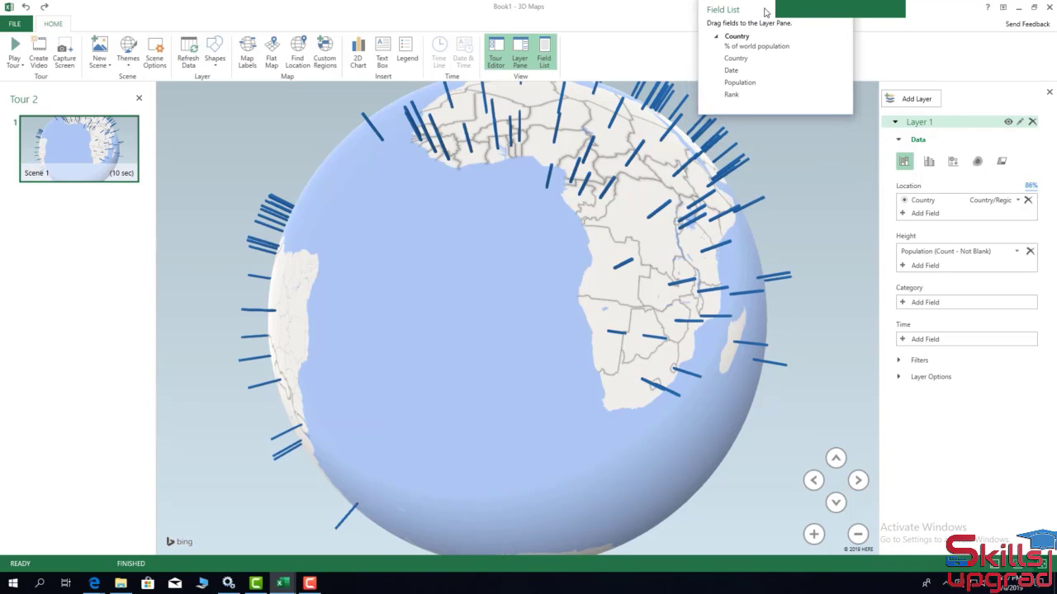
# Examine the population bars around the globe, including Asia and Europe, with a closer look at Africa.
pyautogui.moveTo(524, 201); pyautogui.dragTo(244, 285)
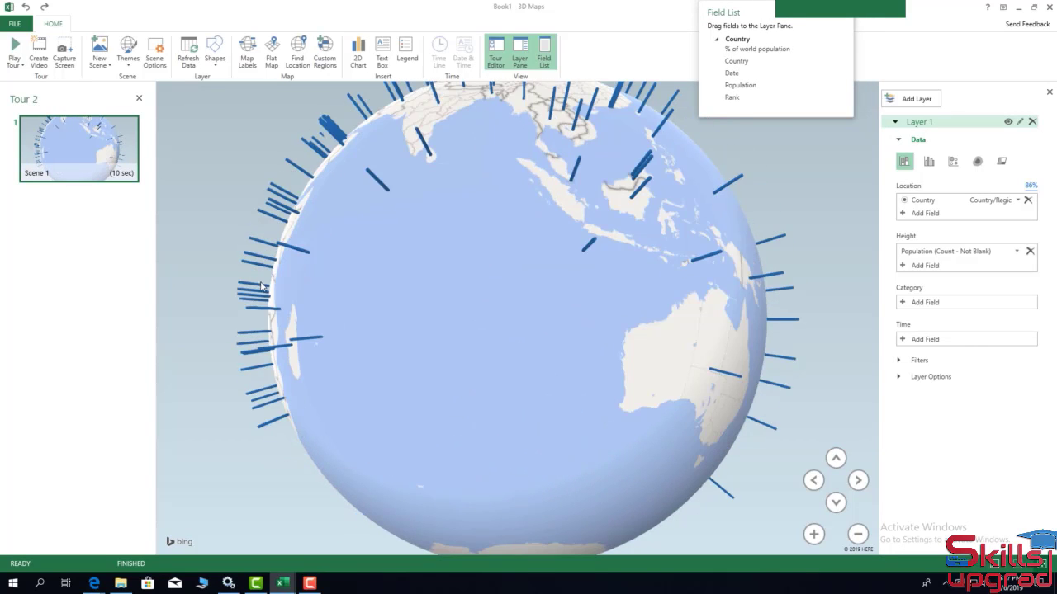
pyautogui.moveTo(484, 199); pyautogui.dragTo(471, 404)
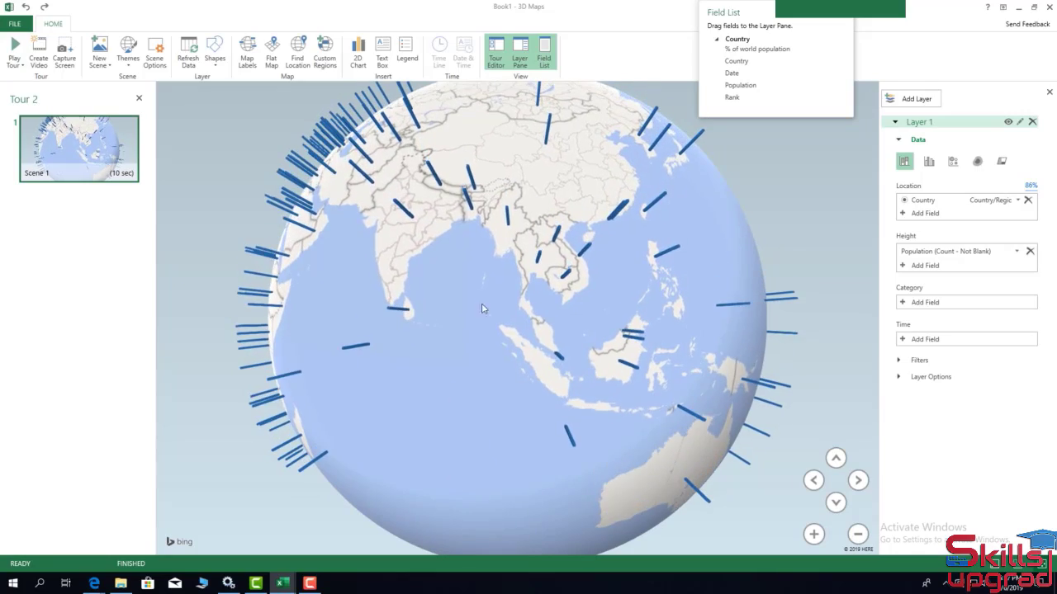
pyautogui.moveTo(535, 167); pyautogui.dragTo(700, 273)
pyautogui.moveTo(575, 296); pyautogui.dragTo(724, 206)
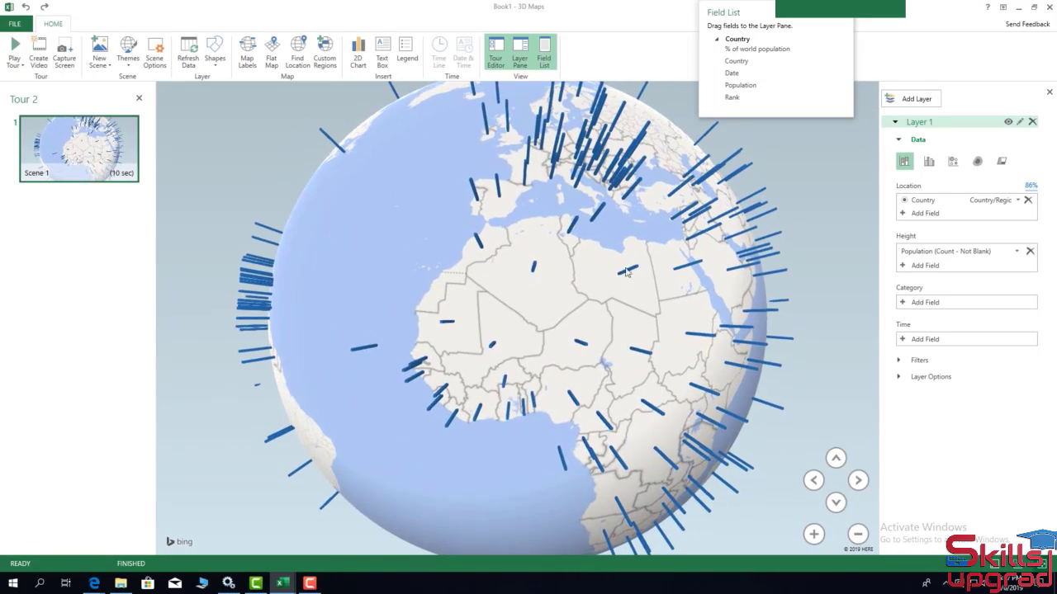
pyautogui.click(813, 534)
pyautogui.click(813, 536)
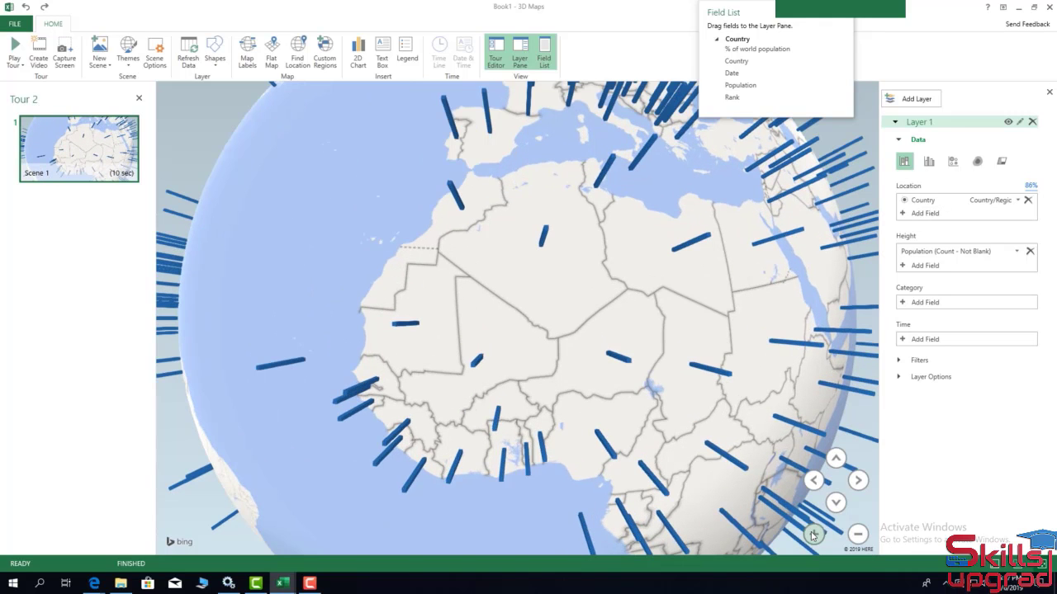
pyautogui.moveTo(610, 347); pyautogui.dragTo(615, 121)
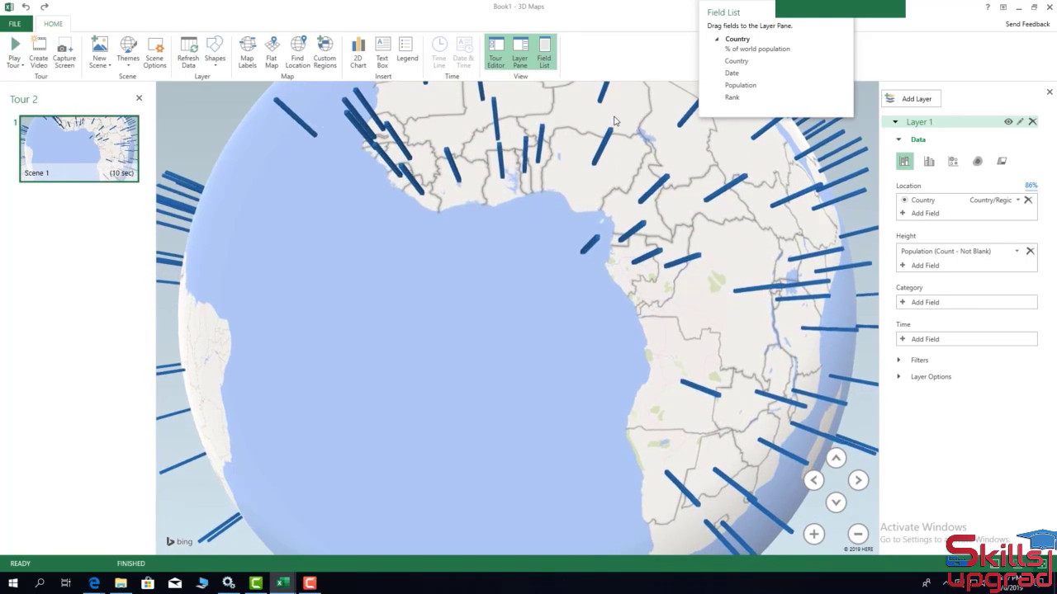
pyautogui.moveTo(520, 234); pyautogui.dragTo(292, 200)
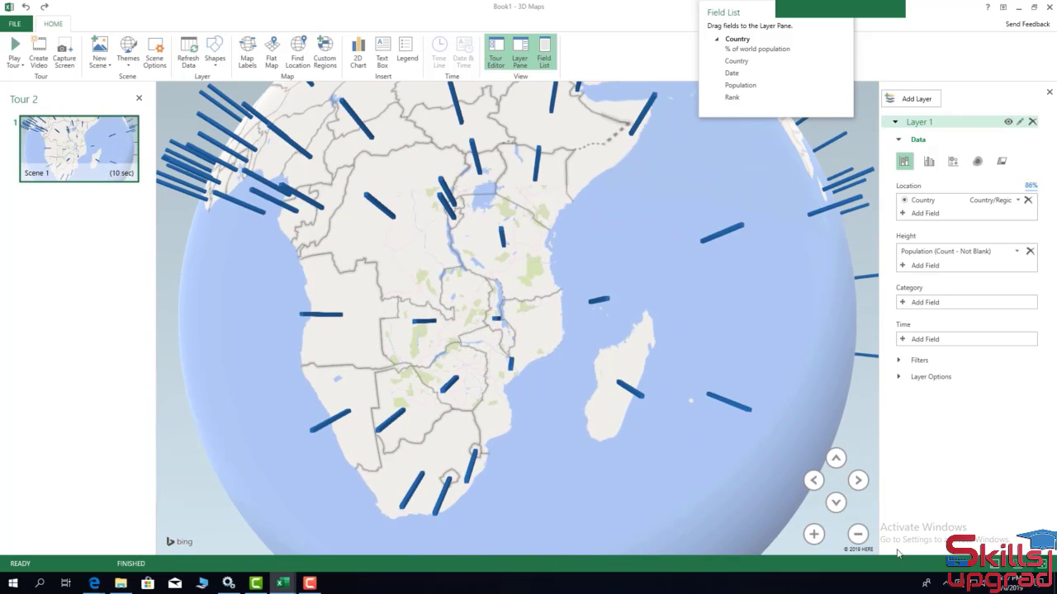
pyautogui.click(857, 535)
pyautogui.click(858, 535)
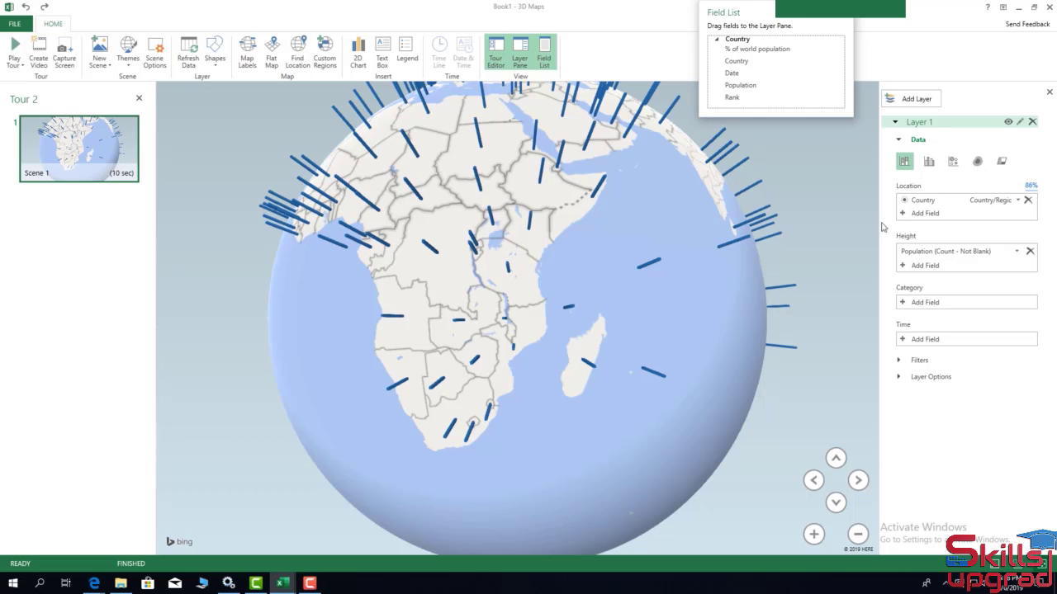
# Change Layer 1 to the Bubble visualization and inspect it across Asia, the Arctic and Europe.
pyautogui.click(958, 162)
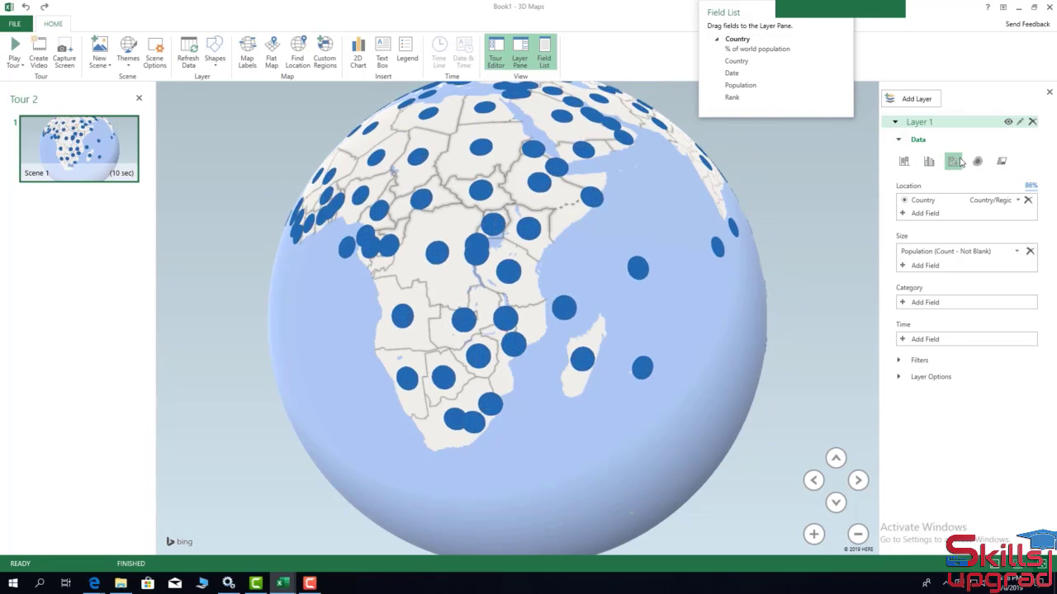
pyautogui.moveTo(667, 206); pyautogui.dragTo(357, 256)
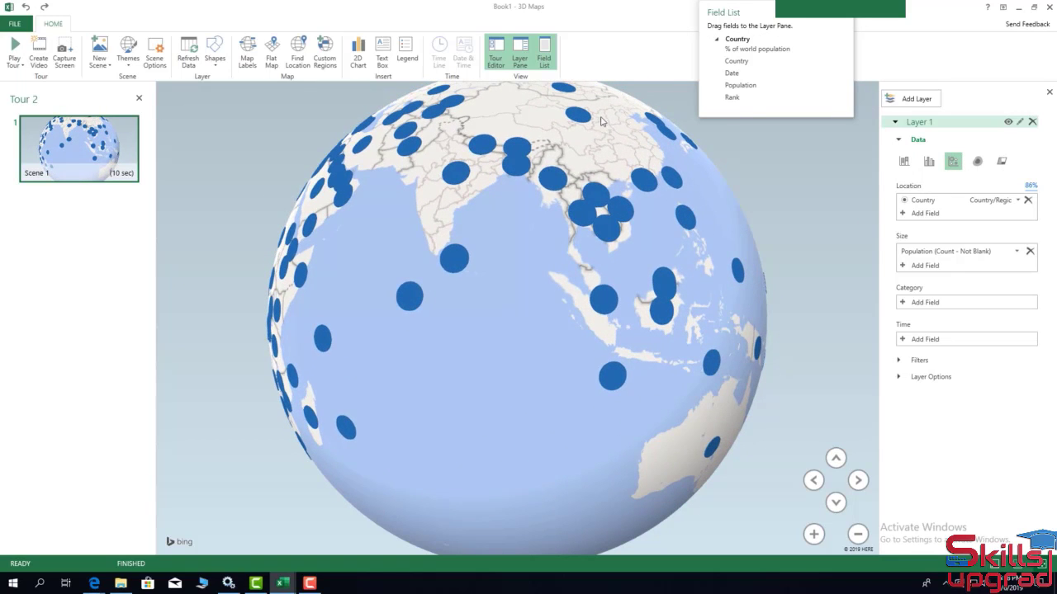
pyautogui.moveTo(600, 119); pyautogui.dragTo(491, 368)
pyautogui.moveTo(500, 242); pyautogui.dragTo(387, 224)
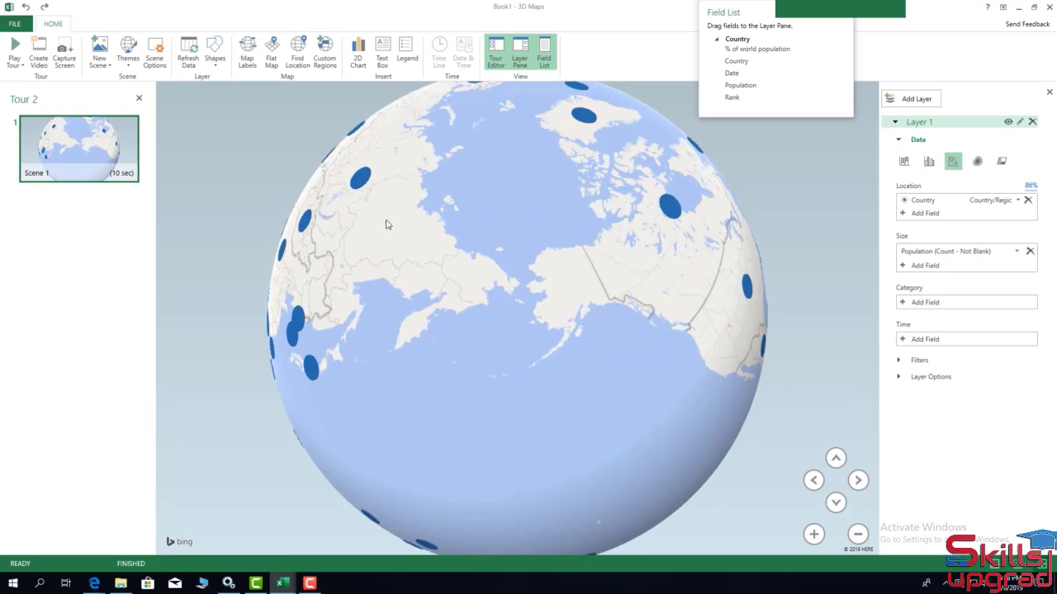
pyautogui.moveTo(573, 185); pyautogui.dragTo(409, 239)
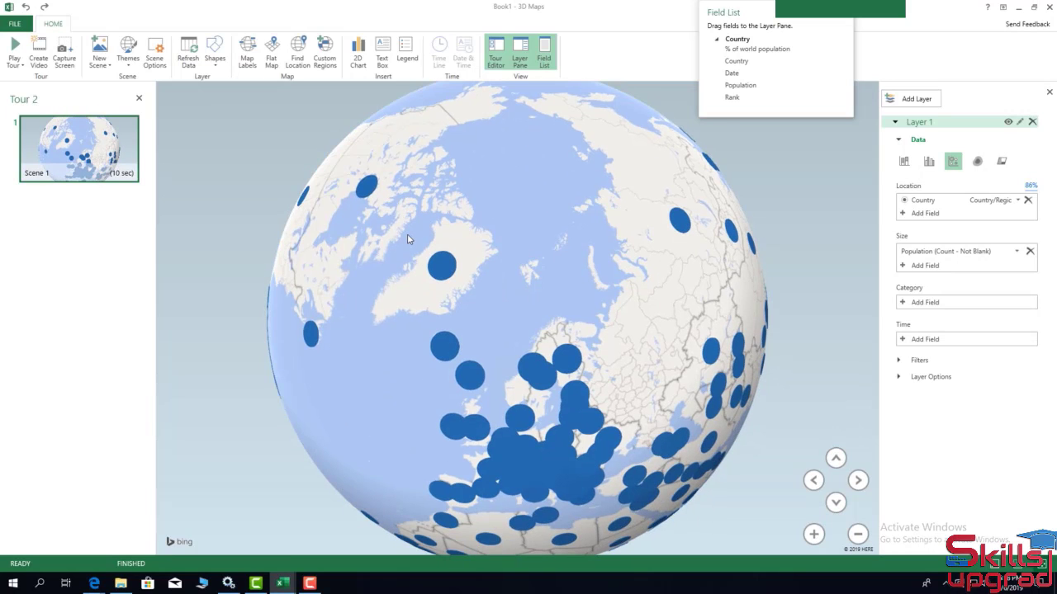
# Preview Layer 1 as a Heat Map over Africa and the Middle East, followed by the Region visualization.
pyautogui.click(978, 162)
pyautogui.moveTo(672, 376); pyautogui.dragTo(650, 312)
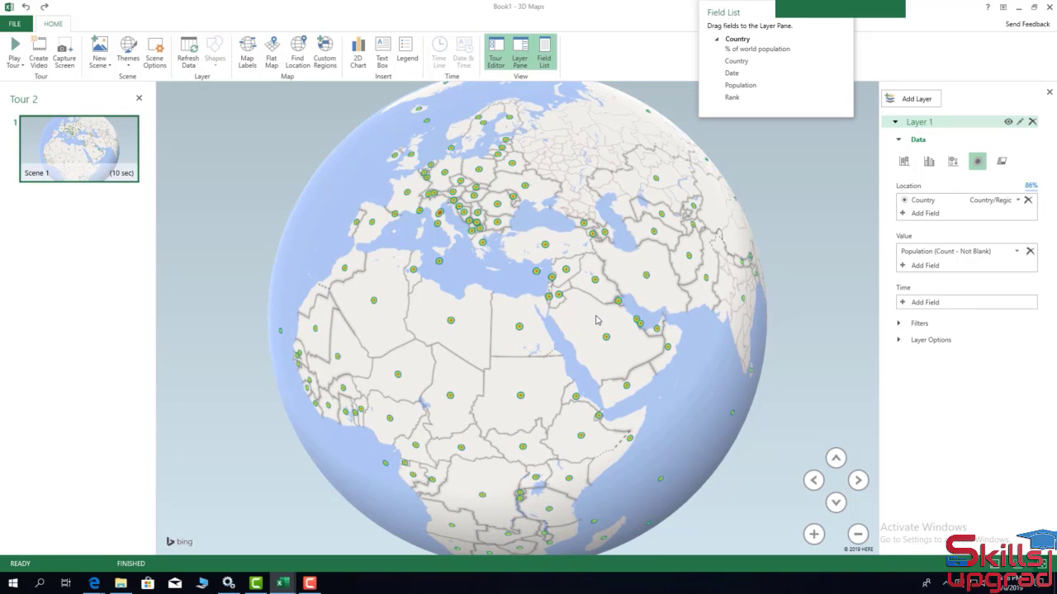
pyautogui.scroll(2, 596, 320)
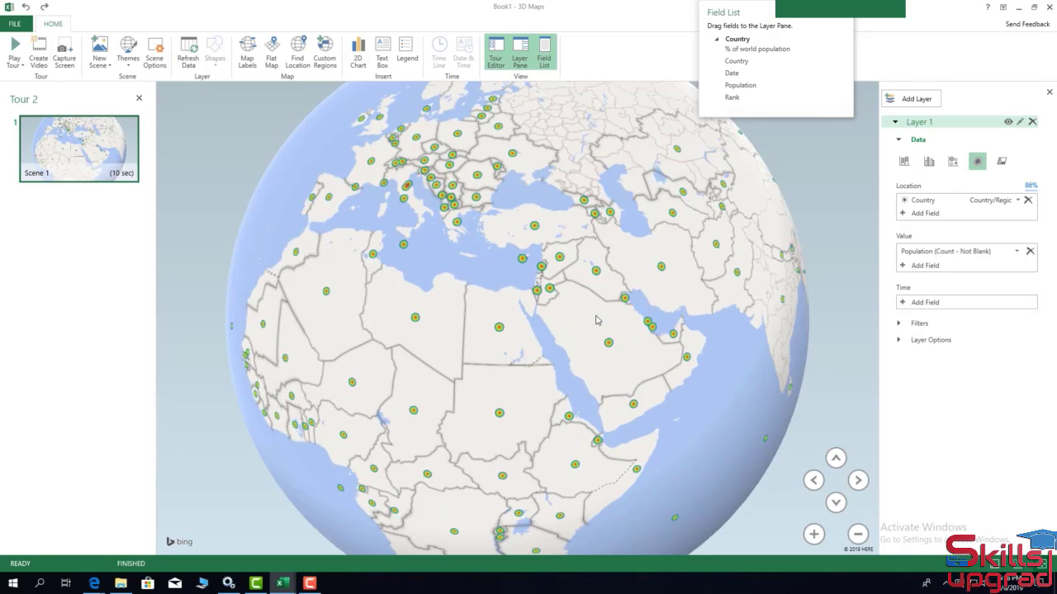
pyautogui.scroll(2, 596, 320)
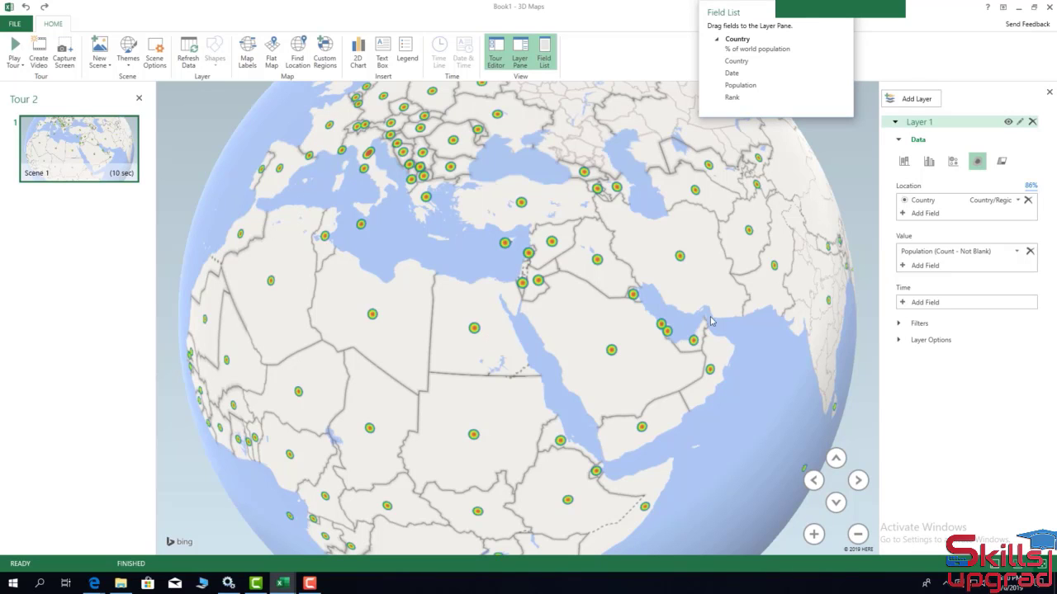
pyautogui.click(1003, 164)
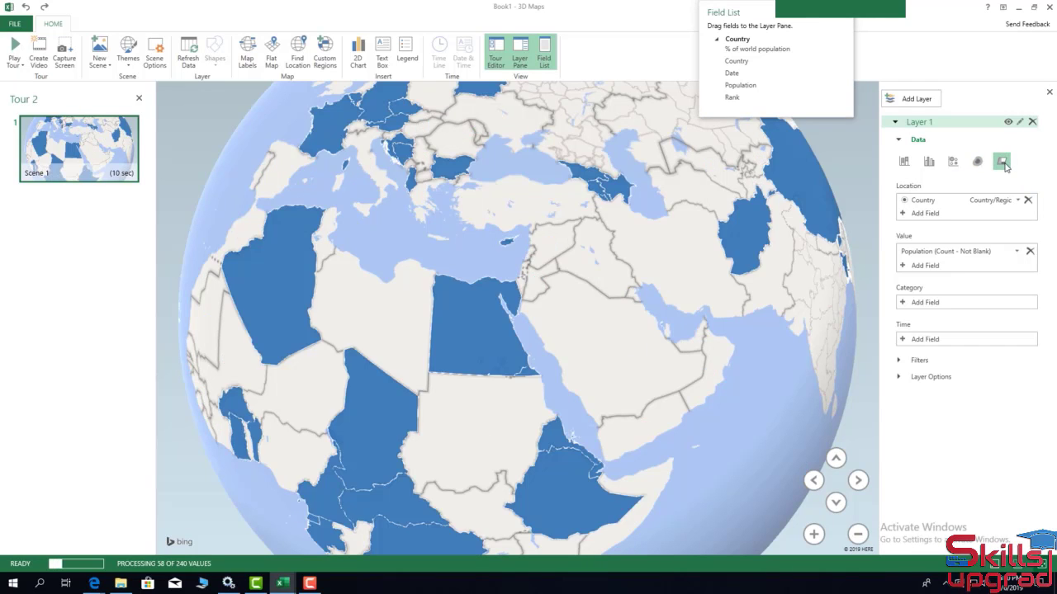
pyautogui.moveTo(595, 360)
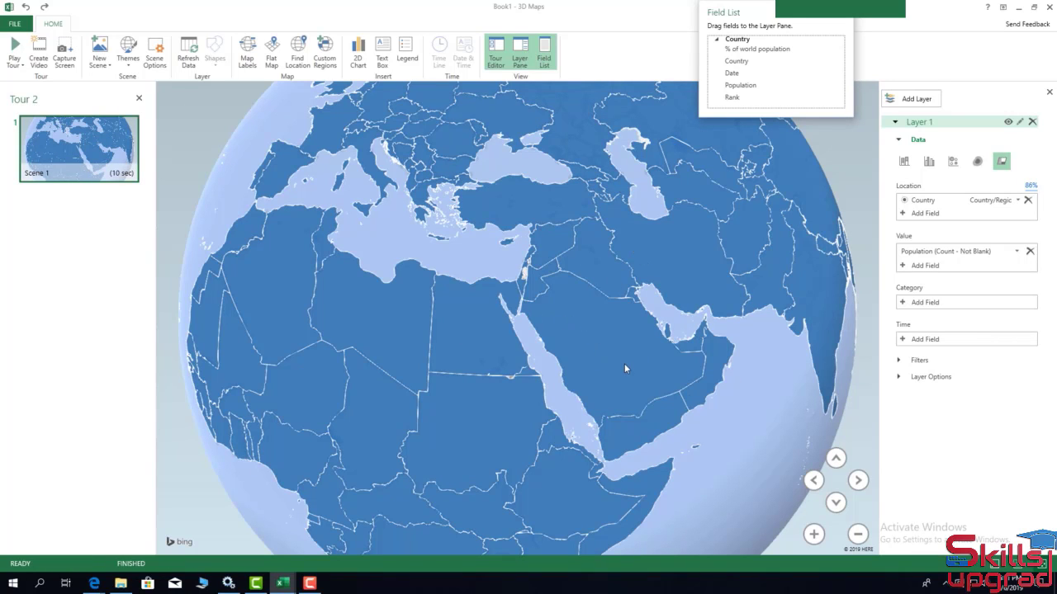
# Apply the satellite-imagery theme with dark oceans and set Layer 1 to stacked columns, inspecting the bars over Africa up close.
pyautogui.click(128, 68)
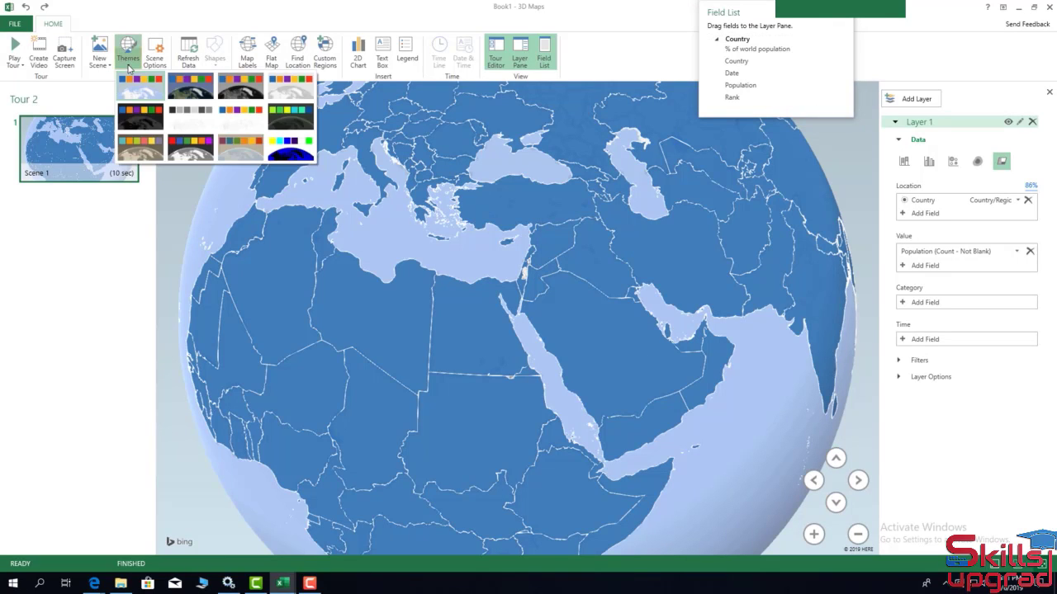
pyautogui.click(180, 87)
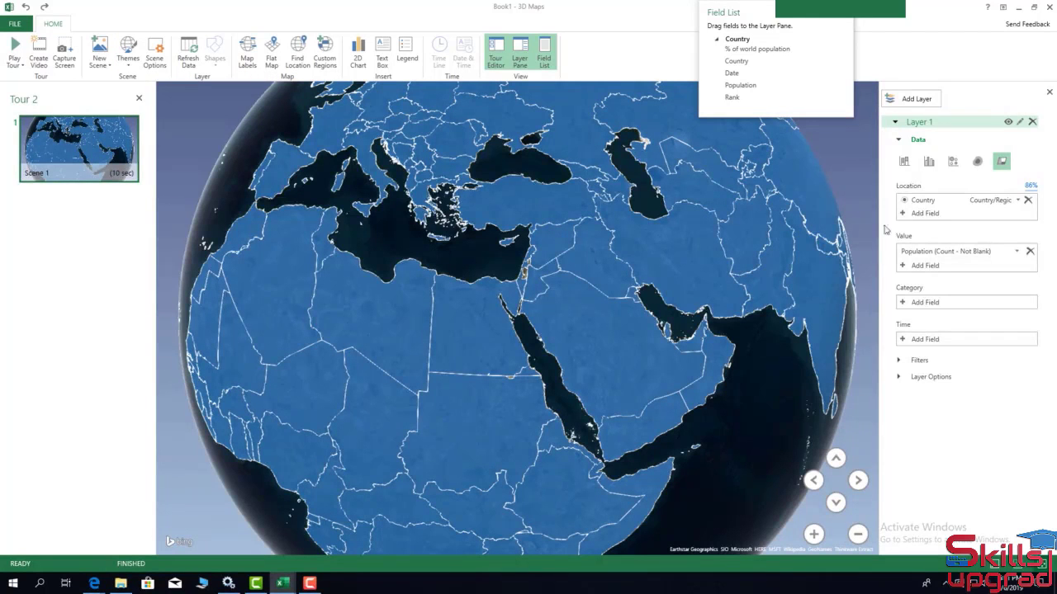
pyautogui.click(903, 162)
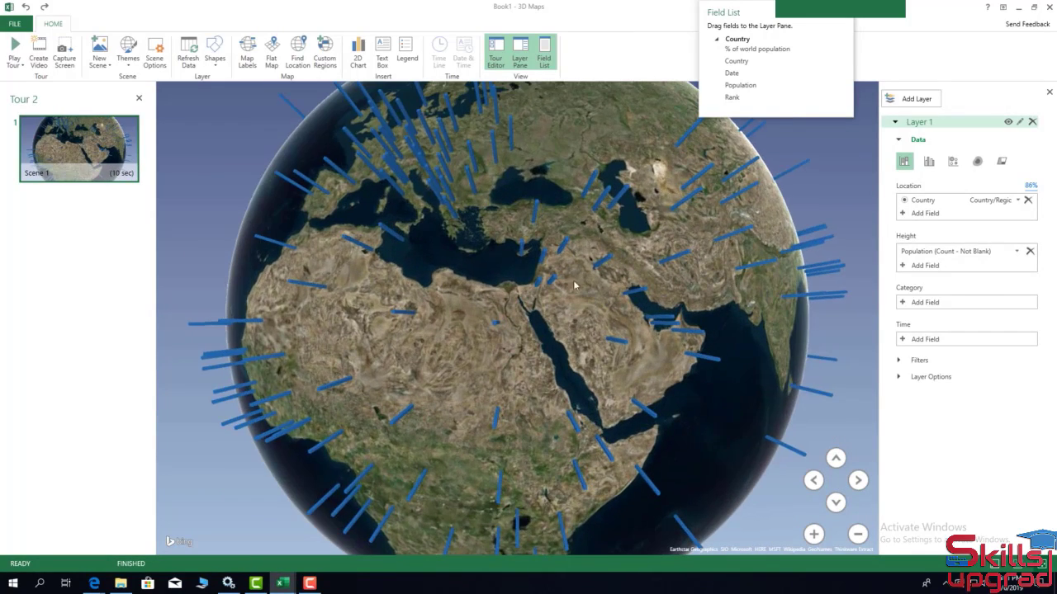
pyautogui.moveTo(576, 286); pyautogui.dragTo(606, 154)
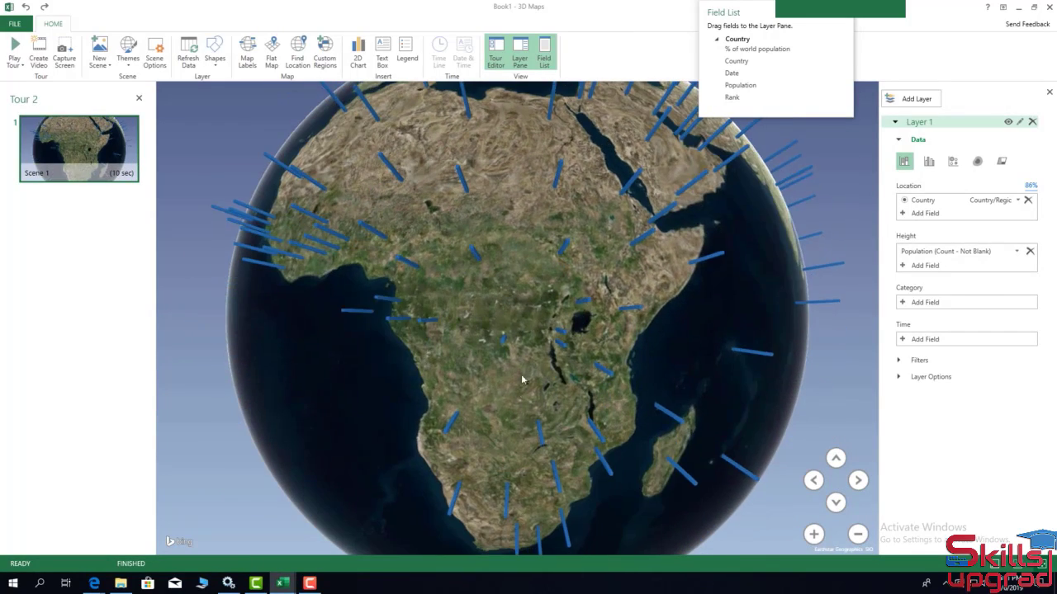
pyautogui.moveTo(523, 379); pyautogui.dragTo(700, 378)
pyautogui.moveTo(487, 191); pyautogui.dragTo(502, 314)
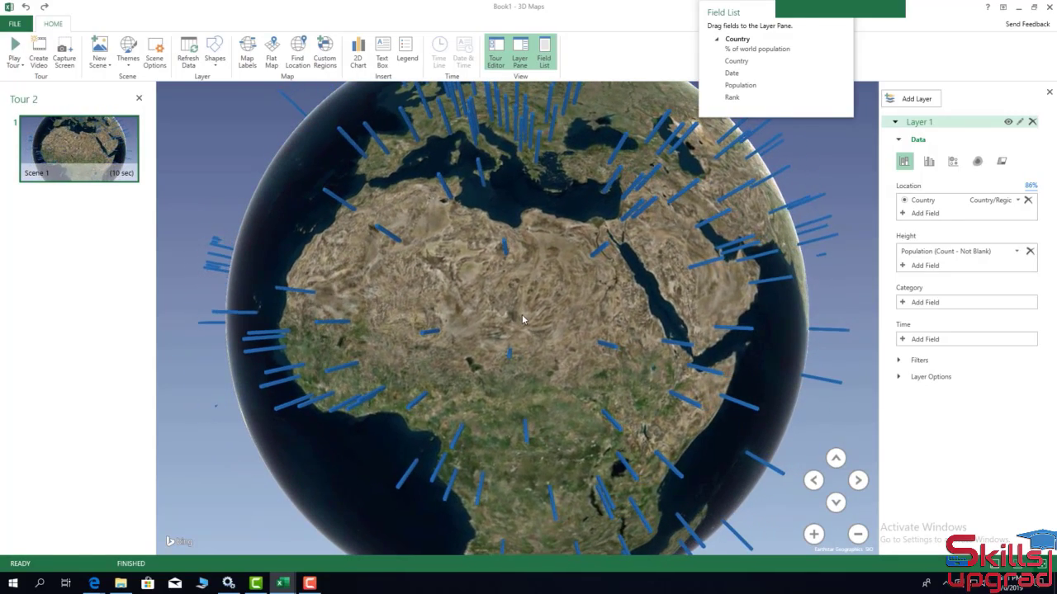
pyautogui.scroll(5, 522, 314)
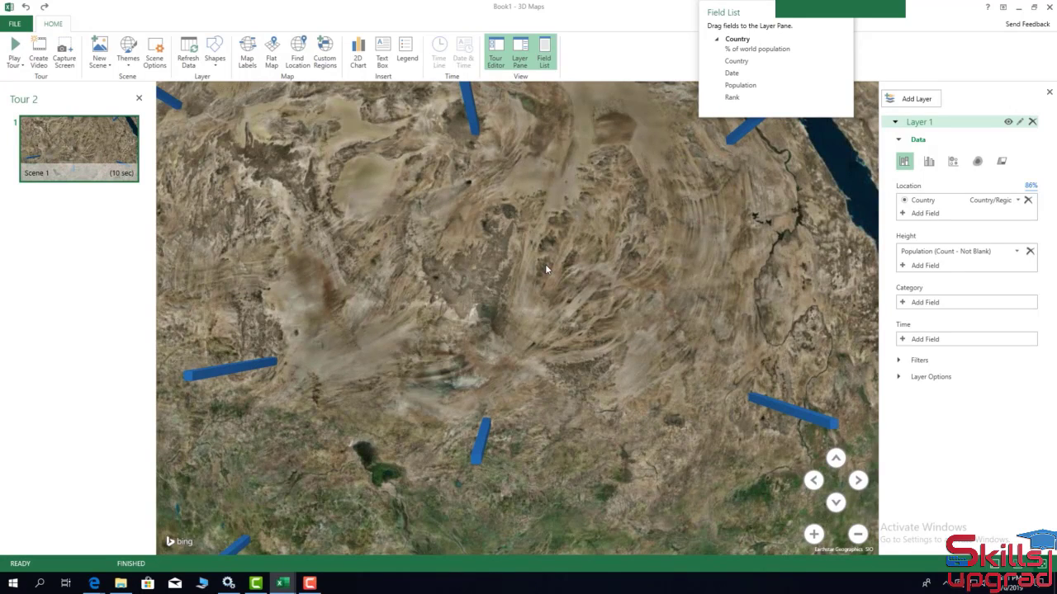
# Apply the light map theme with country borders and pale-blue oceans to the globe.
pyautogui.scroll(-5, 545, 264)
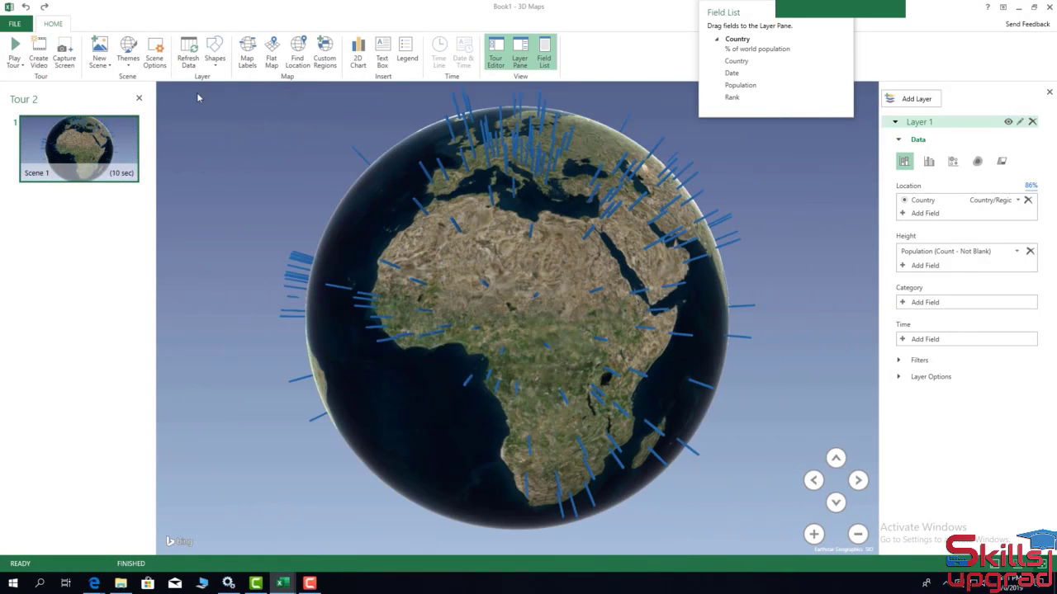
pyautogui.click(132, 63)
pyautogui.click(147, 100)
pyautogui.scroll(2, 429, 273)
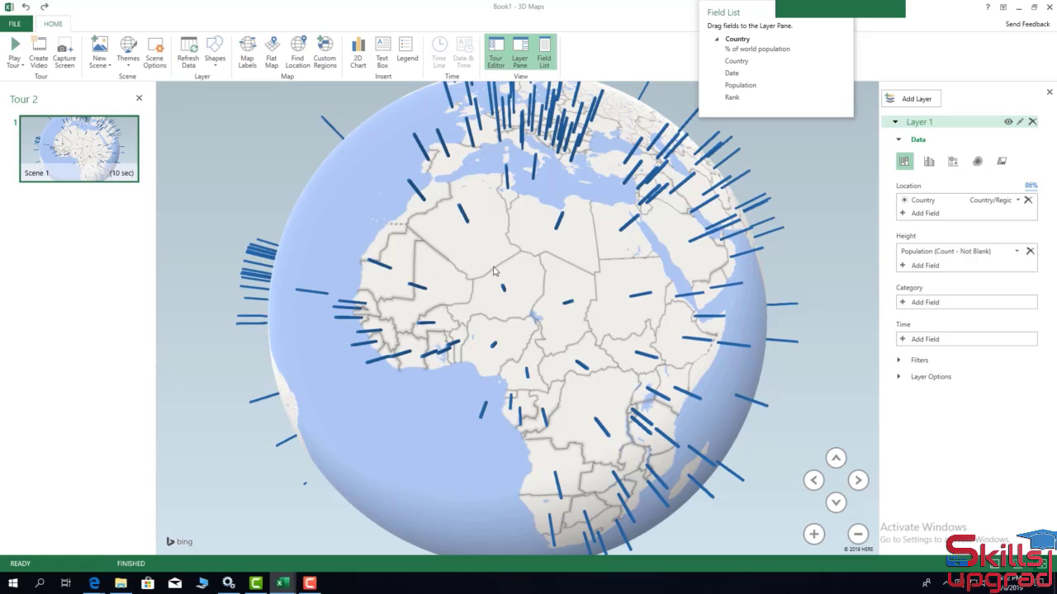
# Preview the population columns as a flat map across Africa, Asia and the Americas, and return to the globe view.
pyautogui.click(272, 56)
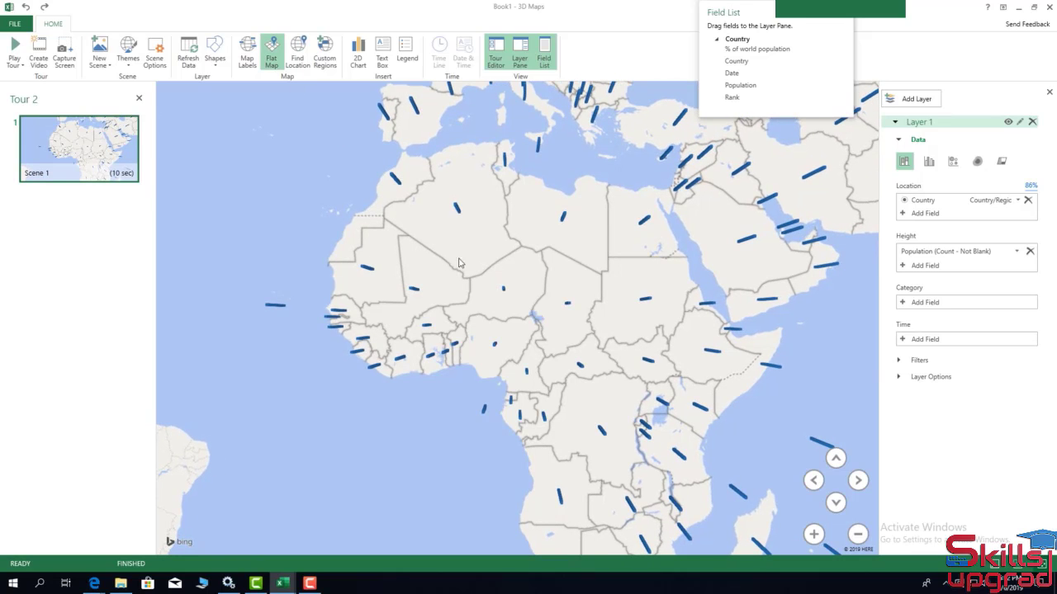
pyautogui.moveTo(671, 251); pyautogui.dragTo(405, 242)
pyautogui.moveTo(565, 232); pyautogui.dragTo(566, 363)
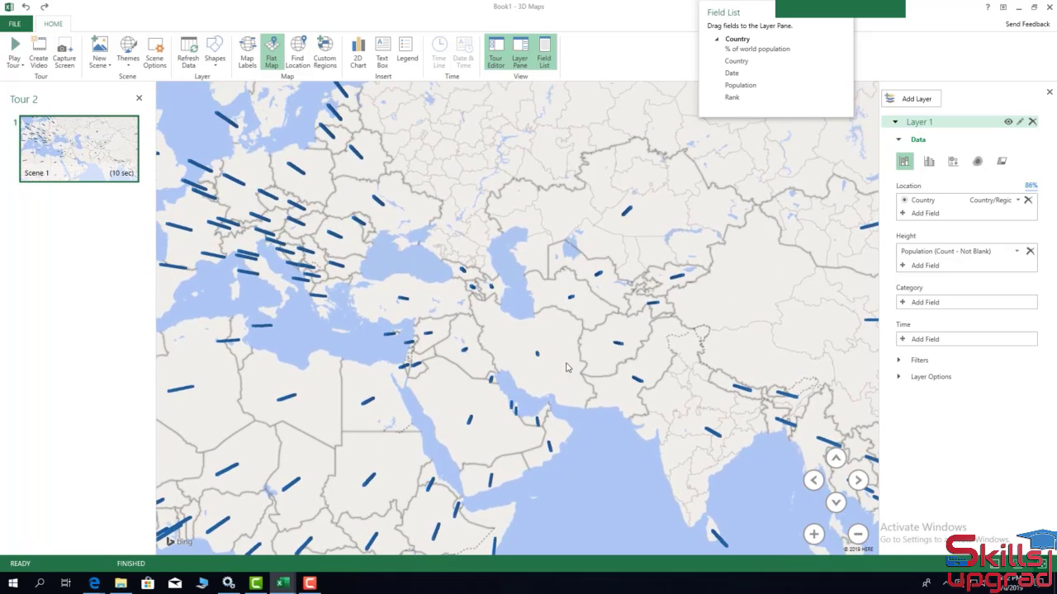
pyautogui.moveTo(591, 295); pyautogui.dragTo(722, 212)
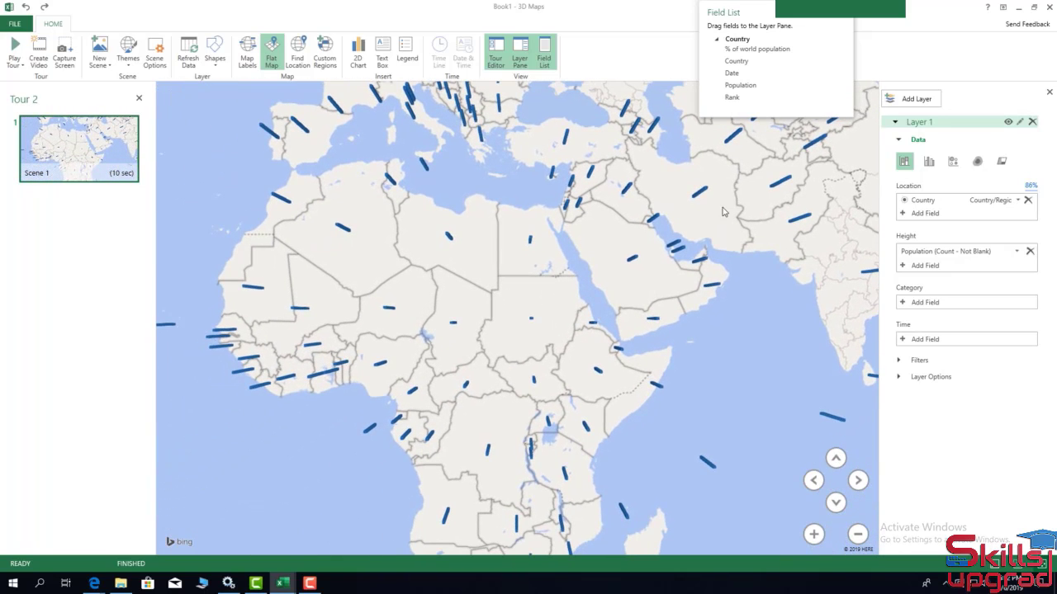
pyautogui.moveTo(324, 292); pyautogui.dragTo(692, 279)
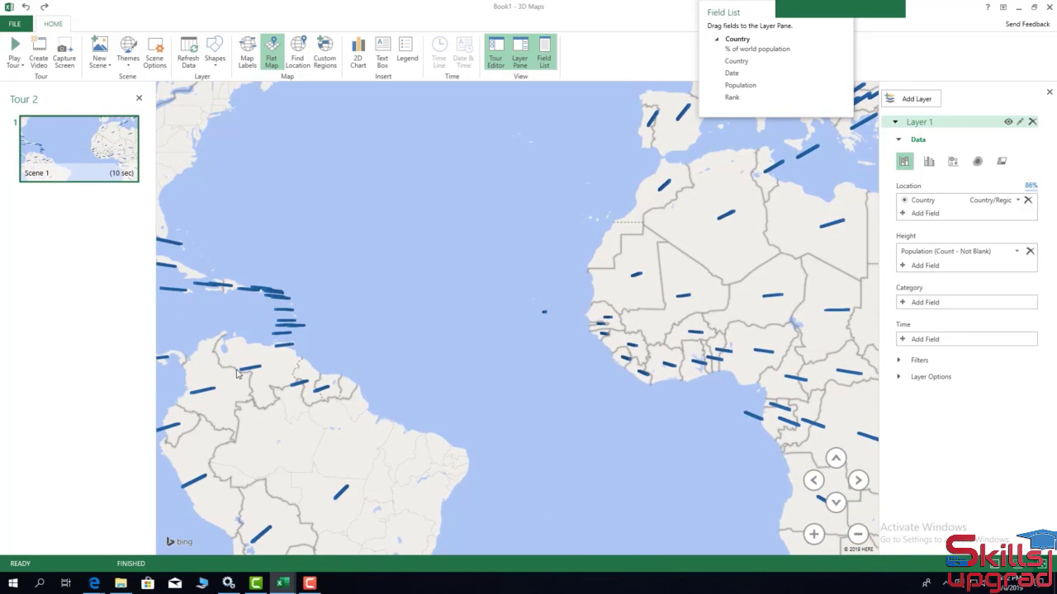
pyautogui.moveTo(237, 370); pyautogui.dragTo(712, 364)
pyautogui.moveTo(399, 266); pyautogui.dragTo(437, 462)
pyautogui.moveTo(282, 184); pyautogui.dragTo(294, 214)
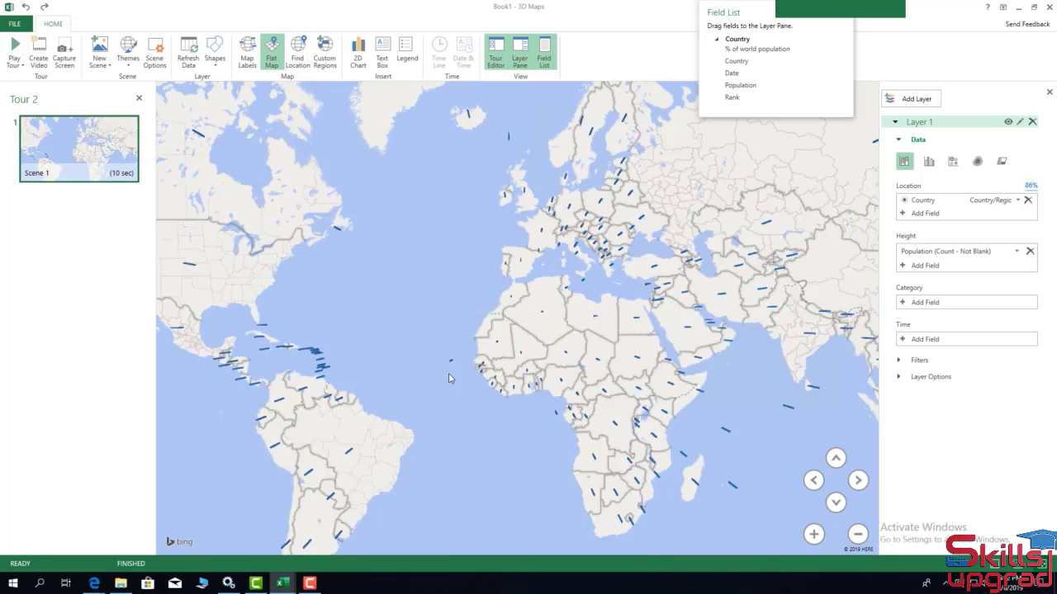
pyautogui.scroll(4, 450, 378)
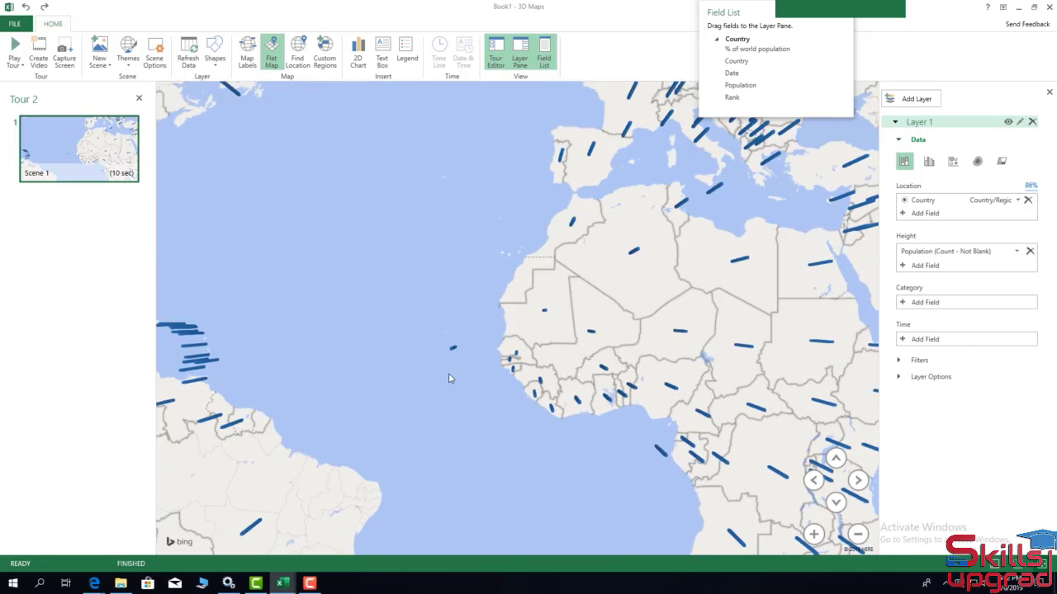
pyautogui.scroll(1, 450, 378)
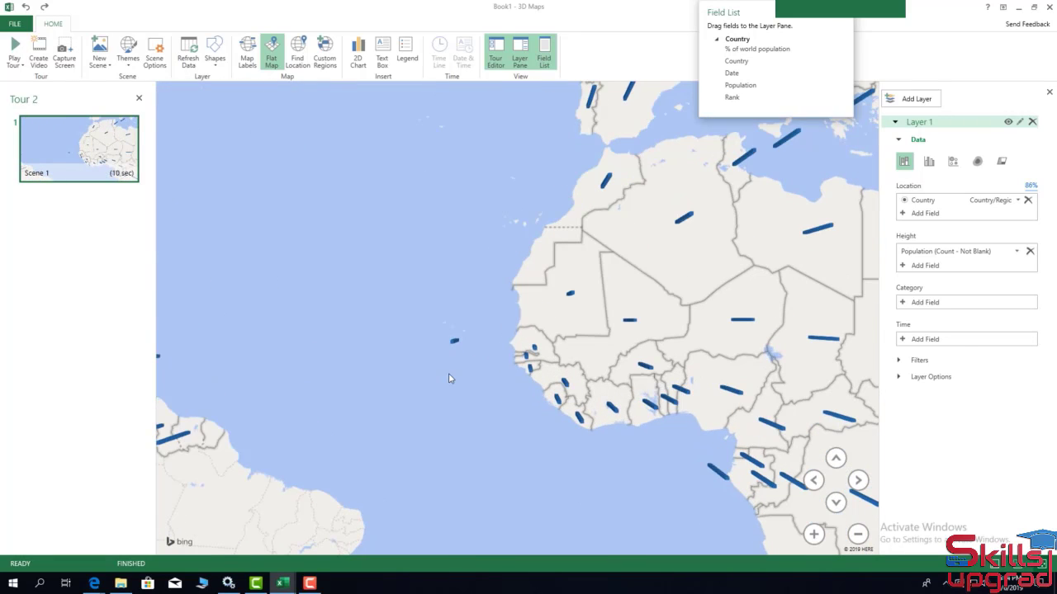
pyautogui.click(269, 65)
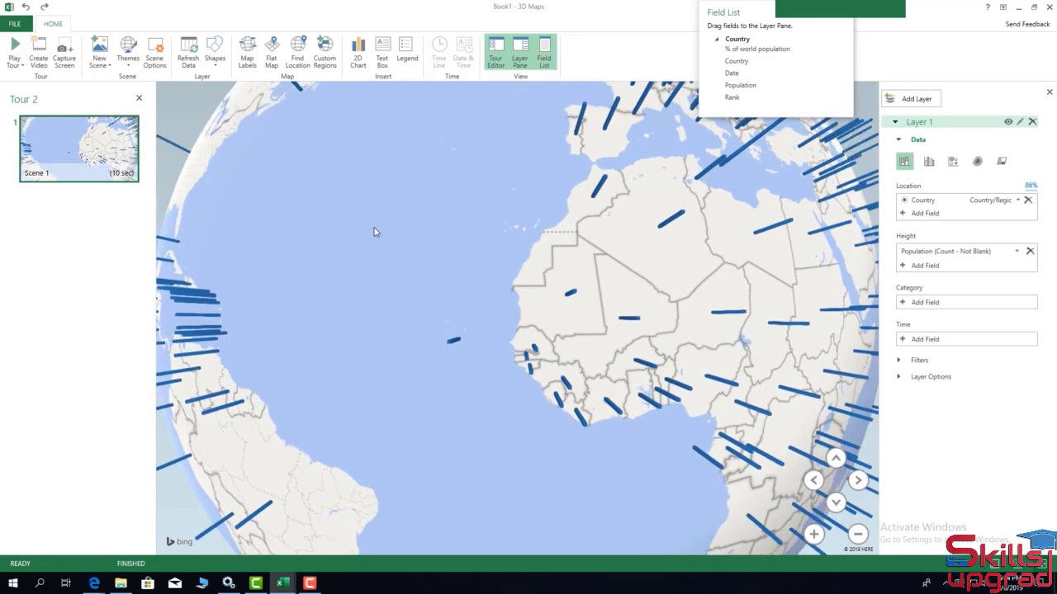
# Turn on the map labels and inspect the labelled countries up close around Niger, Chad and Nigeria.
pyautogui.click(243, 53)
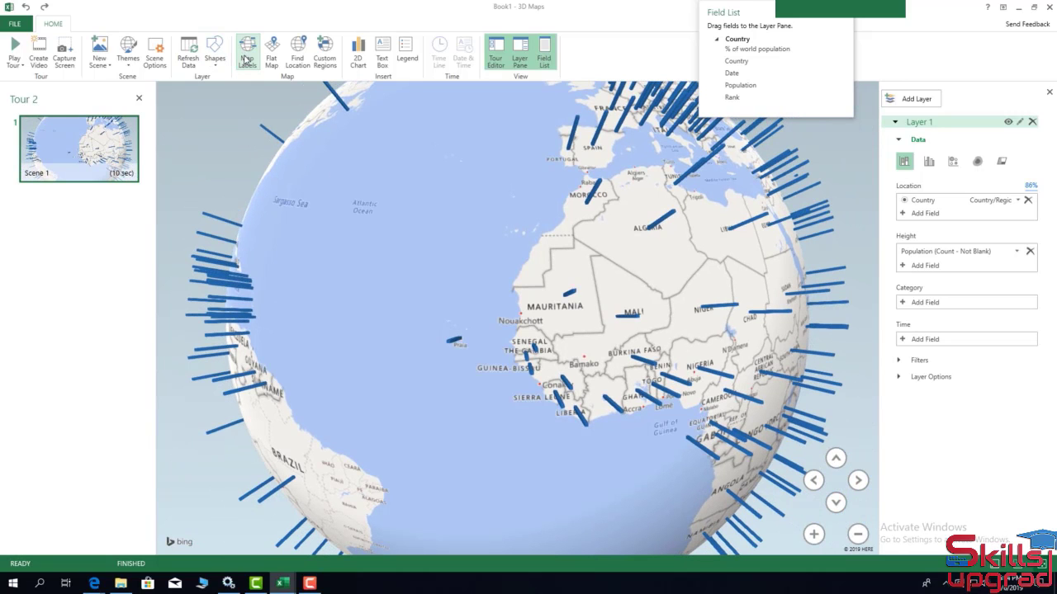
pyautogui.moveTo(610, 350); pyautogui.dragTo(467, 268)
pyautogui.scroll(5, 516, 330)
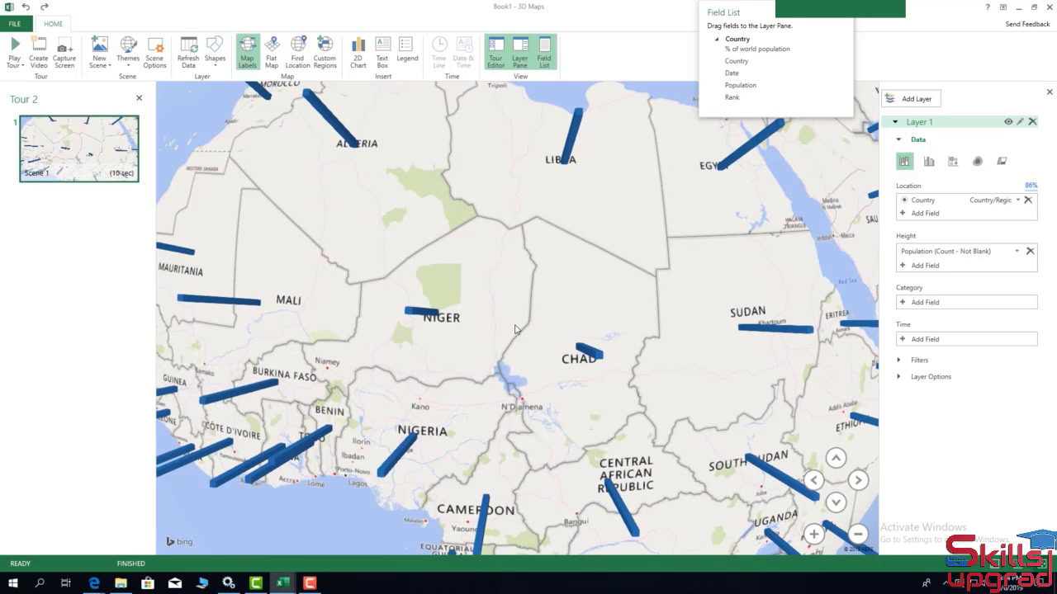
pyautogui.scroll(2, 515, 329)
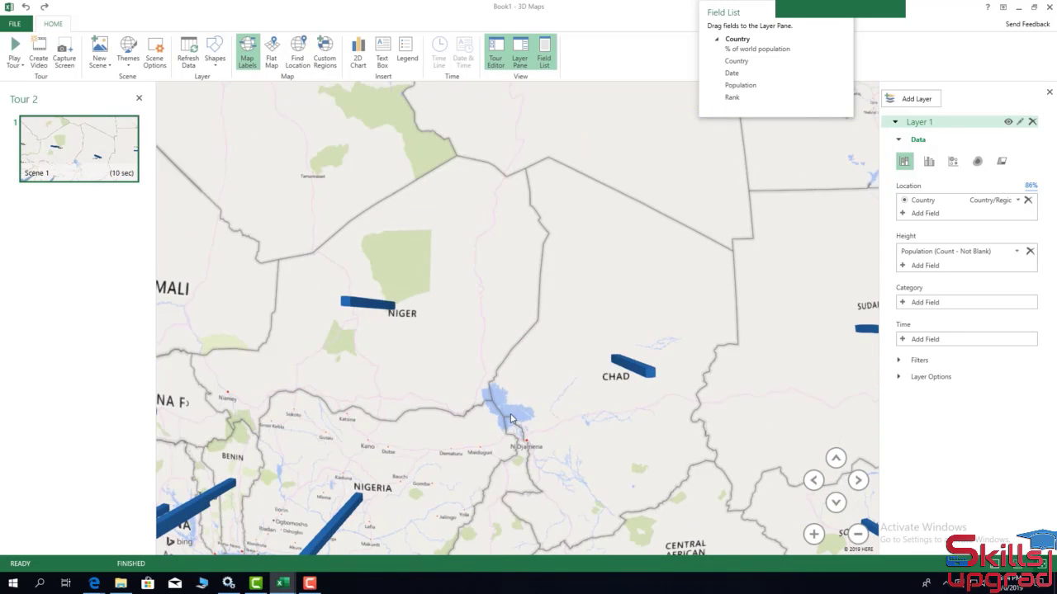
pyautogui.moveTo(510, 446); pyautogui.dragTo(563, 248)
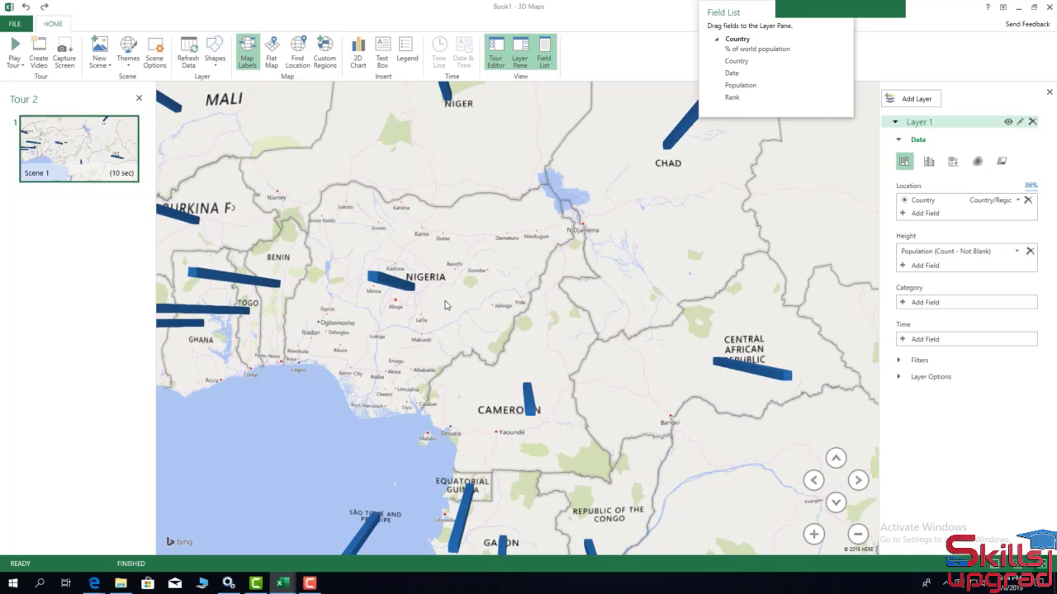
# Add the Population field as the category of Layer 1 and view the columns over Africa and Europe.
pyautogui.scroll(-5, 444, 305)
pyautogui.moveTo(734, 86); pyautogui.dragTo(915, 311)
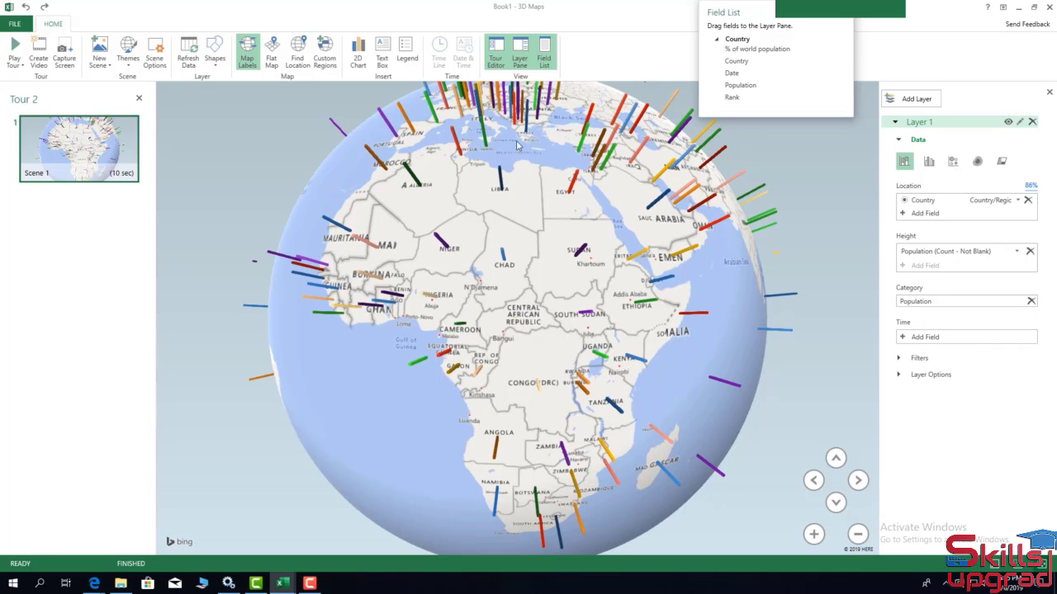
pyautogui.moveTo(537, 164); pyautogui.dragTo(522, 246)
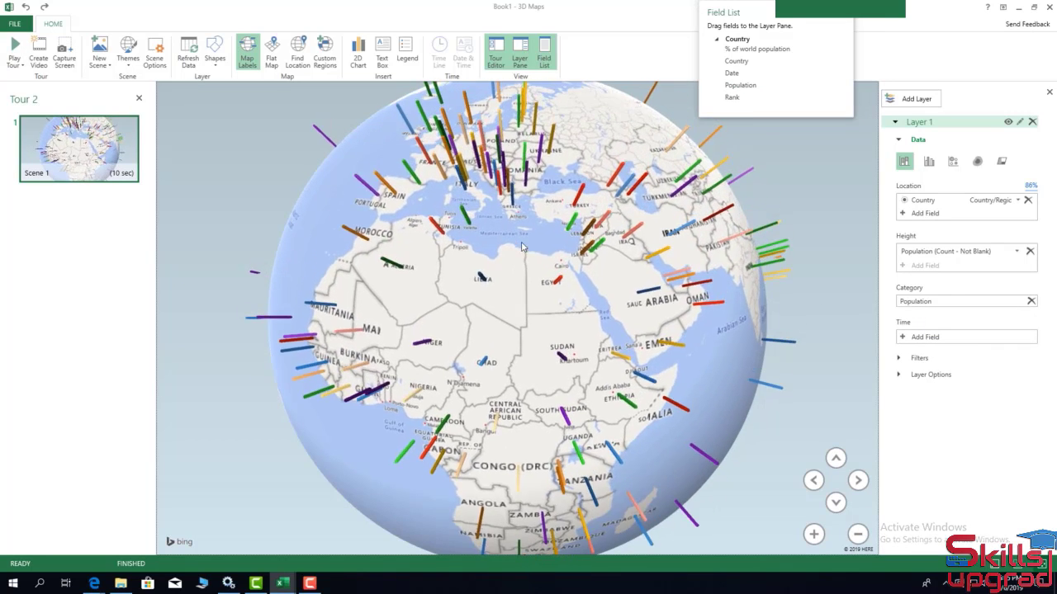
pyautogui.moveTo(560, 285)
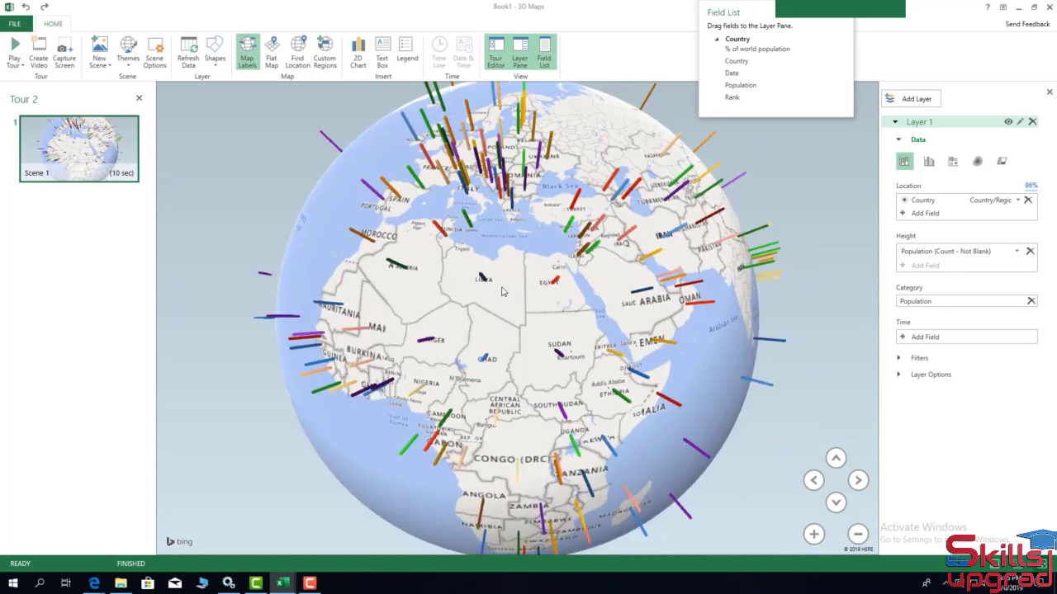
# Examine the category-coloured columns across the Middle East, Central America and South America.
pyautogui.scroll(3, 501, 291)
pyautogui.moveTo(563, 208); pyautogui.dragTo(345, 277)
pyautogui.scroll(-5, 338, 248)
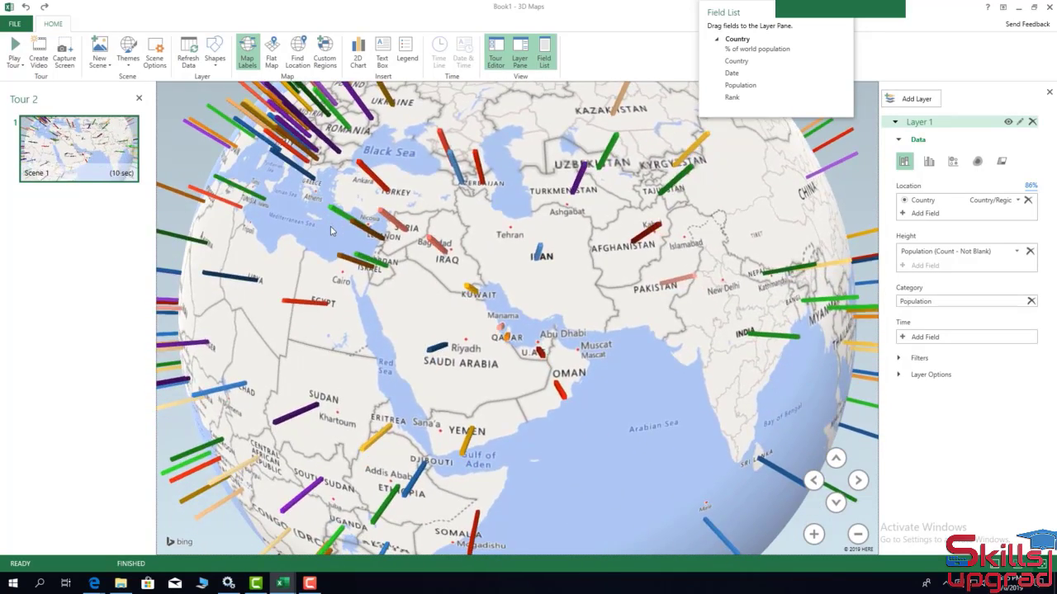
pyautogui.scroll(5, 331, 230)
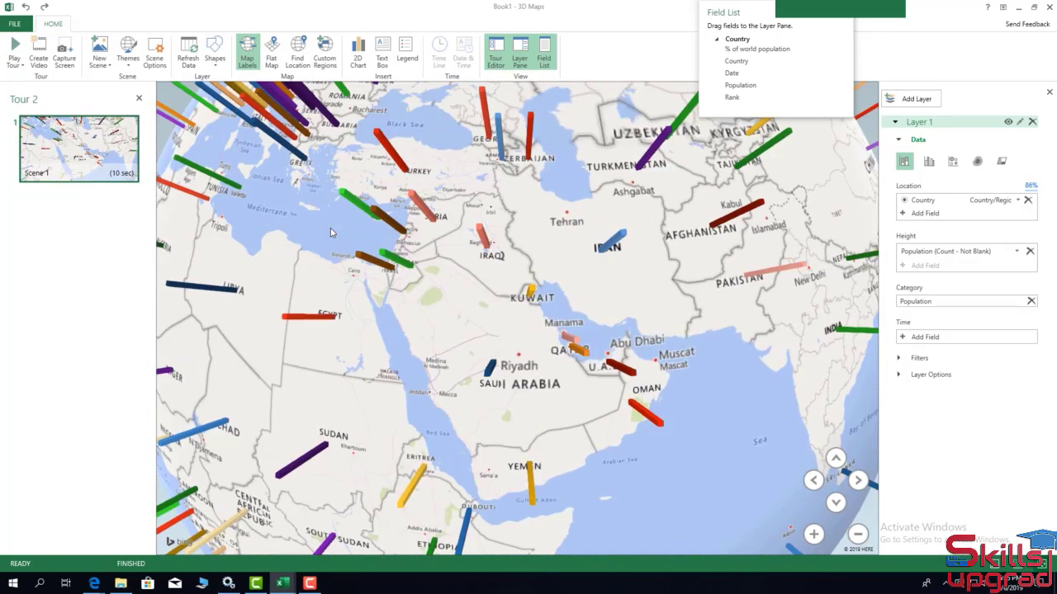
pyautogui.moveTo(521, 215); pyautogui.dragTo(683, 350)
pyautogui.moveTo(394, 307); pyautogui.dragTo(653, 285)
pyautogui.moveTo(487, 422); pyautogui.dragTo(682, 126)
pyautogui.moveTo(414, 427); pyautogui.dragTo(602, 216)
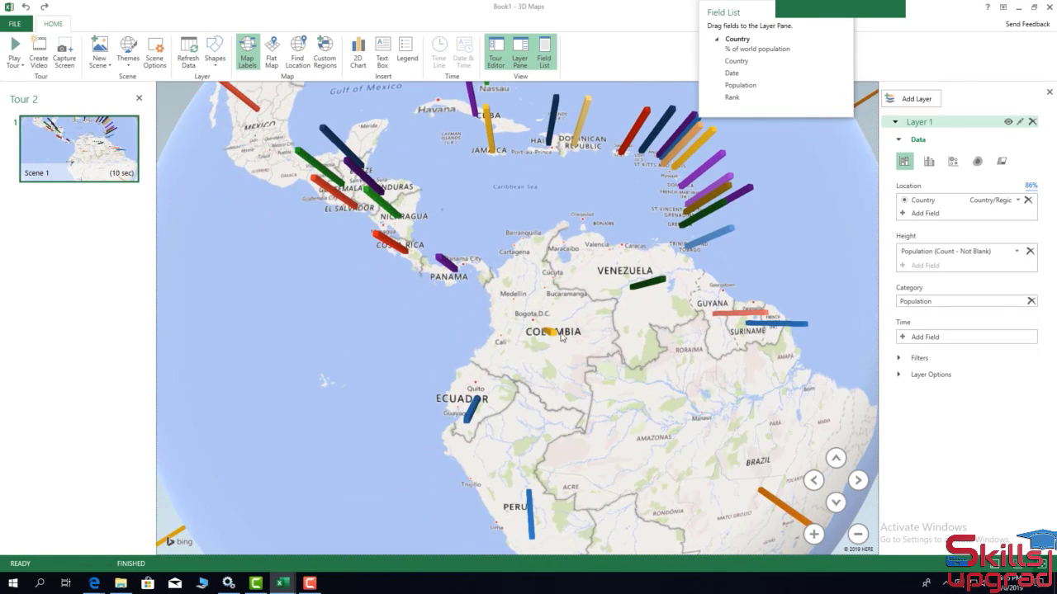
pyautogui.moveTo(641, 377); pyautogui.dragTo(492, 337)
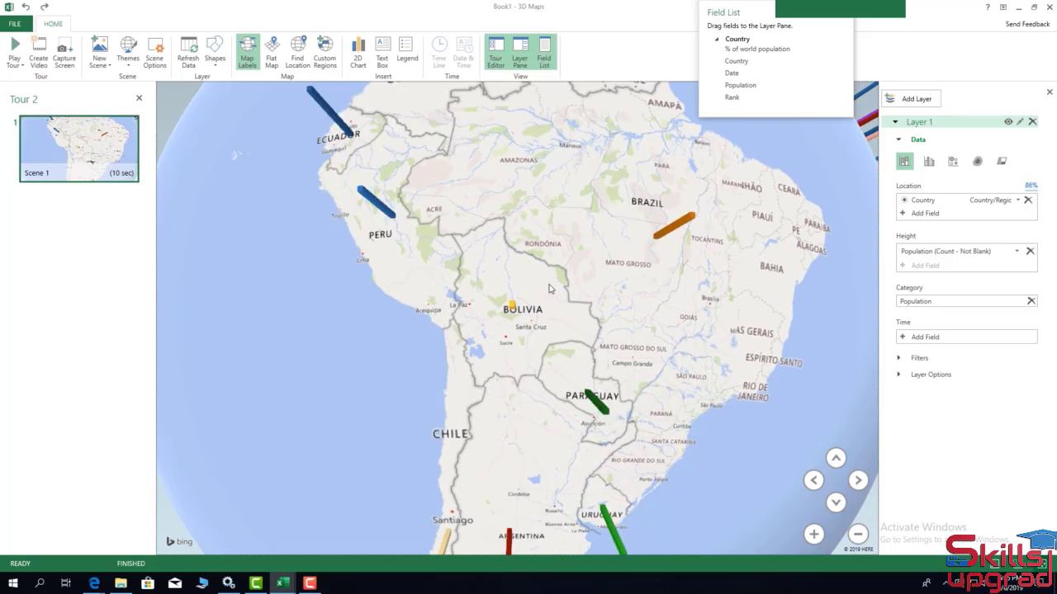
pyautogui.scroll(-3, 656, 357)
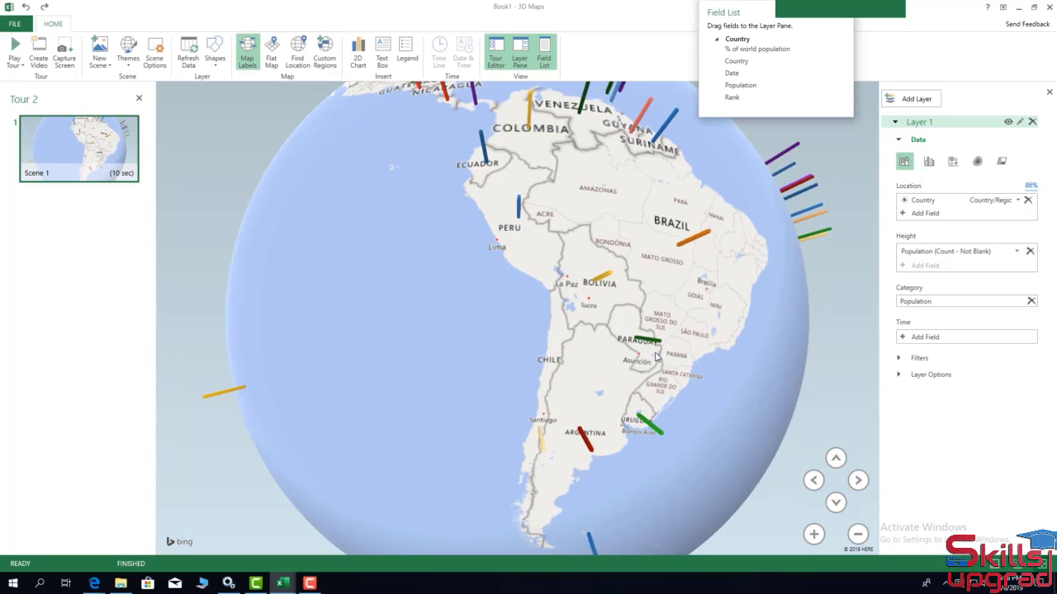